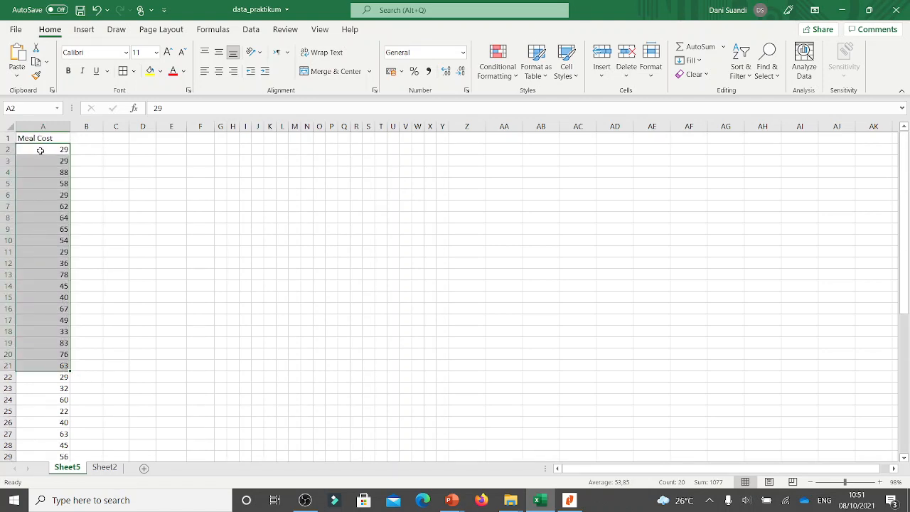
Copy the Meal Cost values in A2:A51, excluding the header cell.
{"action": "left_click", "coordinate": [40, 148]}
{"action": "left_click_drag", "start_coordinate": [40, 139], "coordinate": [43, 363]}
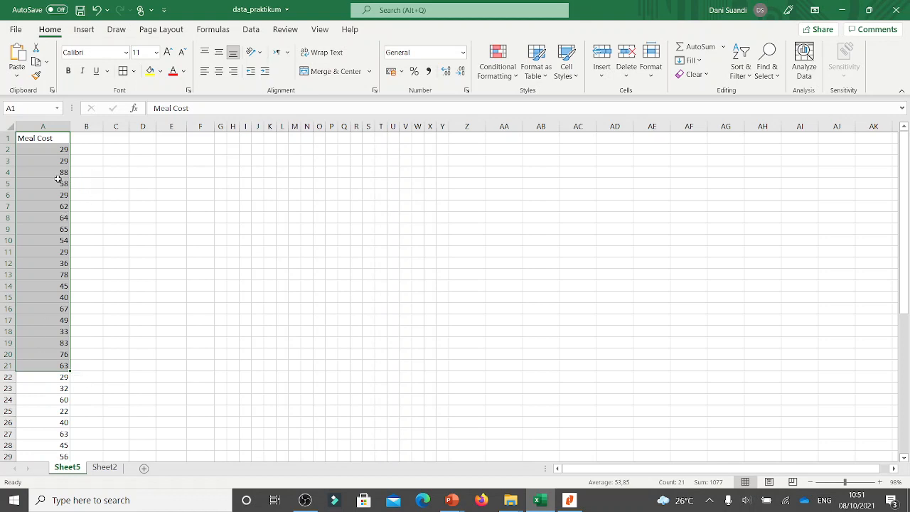
{"action": "left_click", "coordinate": [52, 151]}
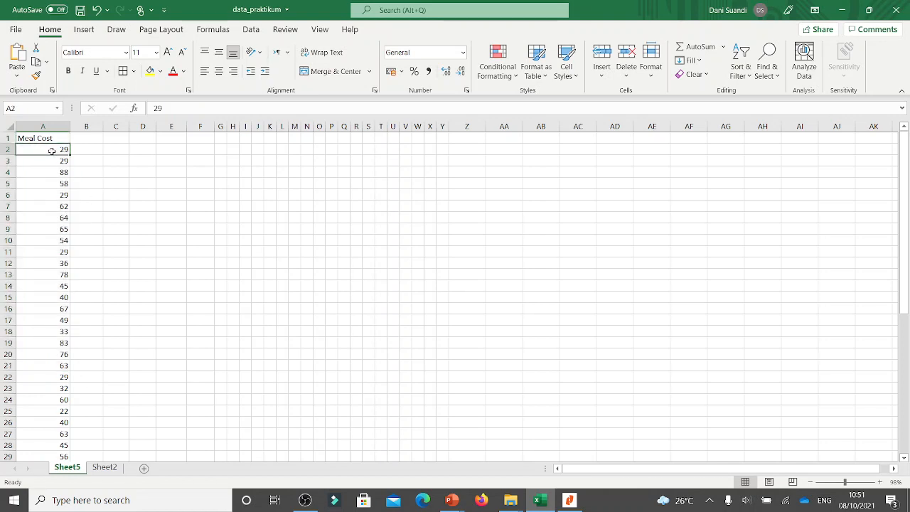
{"action": "key", "text": "shift+Down"}
{"action": "key", "text": "shift+Down"}
{"action": "key", "text": "shift+Down"}
{"action": "key", "text": "shift+Down"}
{"action": "key", "text": "shift+Down"}
{"action": "key", "text": "shift+Down"}
{"action": "key", "text": "shift+Down"}
{"action": "key", "text": "shift+Down"}
{"action": "key", "text": "shift+Down"}
{"action": "key", "text": "shift+Down"}
{"action": "key", "text": "shift+Down"}
{"action": "key", "text": "shift+Down"}
{"action": "key", "text": "shift+Down"}
{"action": "key", "text": "shift+Down"}
{"action": "key", "text": "shift+Down"}
{"action": "key", "text": "shift+Down"}
{"action": "key", "text": "shift+Down"}
{"action": "key", "text": "shift+Down"}
{"action": "key", "text": "shift+Down"}
{"action": "key", "text": "shift+Down"}
{"action": "key", "text": "shift+Down"}
{"action": "key", "text": "shift+Down"}
{"action": "key", "text": "shift+Down"}
{"action": "key", "text": "shift+Down"}
{"action": "key", "text": "shift+Down"}
{"action": "key", "text": "shift+Down"}
{"action": "key", "text": "shift+Down"}
{"action": "key", "text": "shift+Down"}
{"action": "key", "text": "shift+Down"}
{"action": "key", "text": "shift+Down"}
{"action": "key", "text": "shift+Down"}
{"action": "key", "text": "shift+Down"}
{"action": "key", "text": "shift+Down"}
{"action": "key", "text": "shift+Down"}
{"action": "key", "text": "shift+Down"}
{"action": "key", "text": "shift+Down"}
{"action": "key", "text": "shift+Down"}
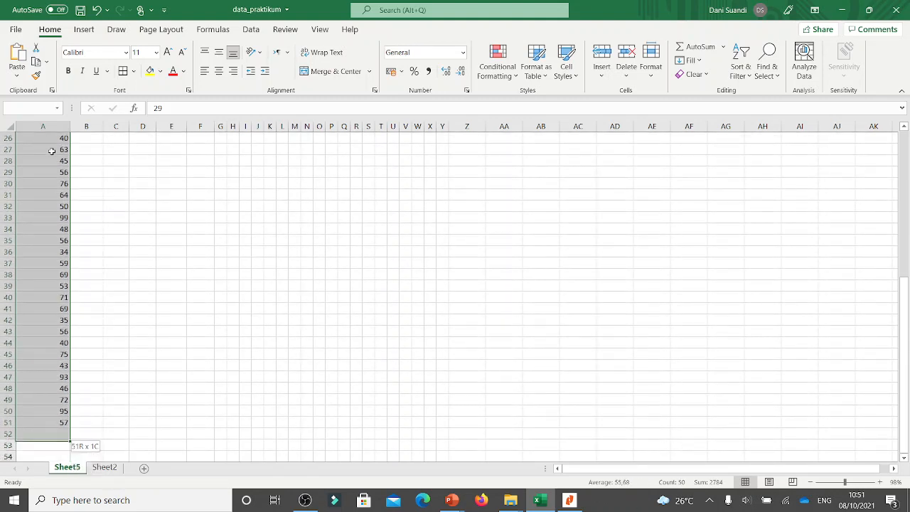
{"action": "key", "text": "shift+Up"}
{"action": "key", "text": "ctrl+c"}
{"action": "scroll", "coordinate": [71, 157], "scroll_direction": "up", "scroll_amount": 8}
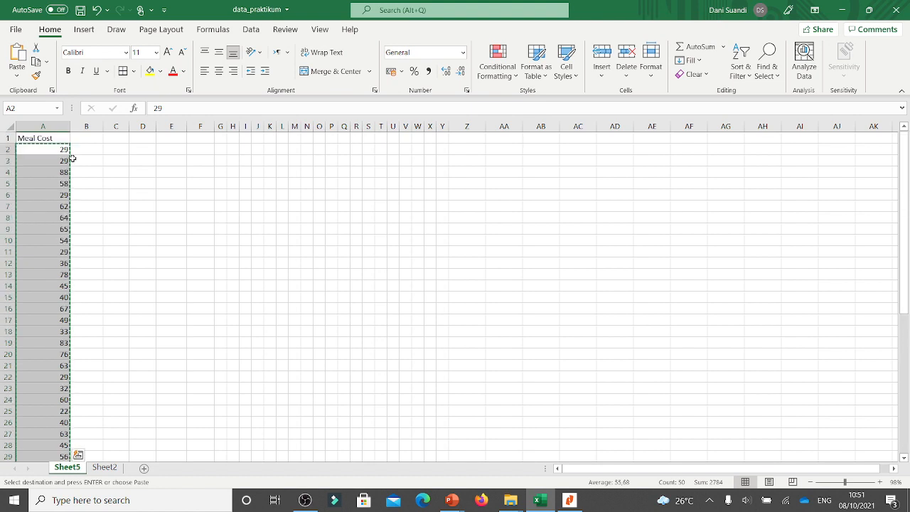
Widen column B and paste the copied meal cost values into it starting at B2.
{"action": "left_click", "coordinate": [89, 150]}
{"action": "left_click_drag", "start_coordinate": [103, 127], "coordinate": [131, 128]}
{"action": "key", "text": "ctrl+v"}
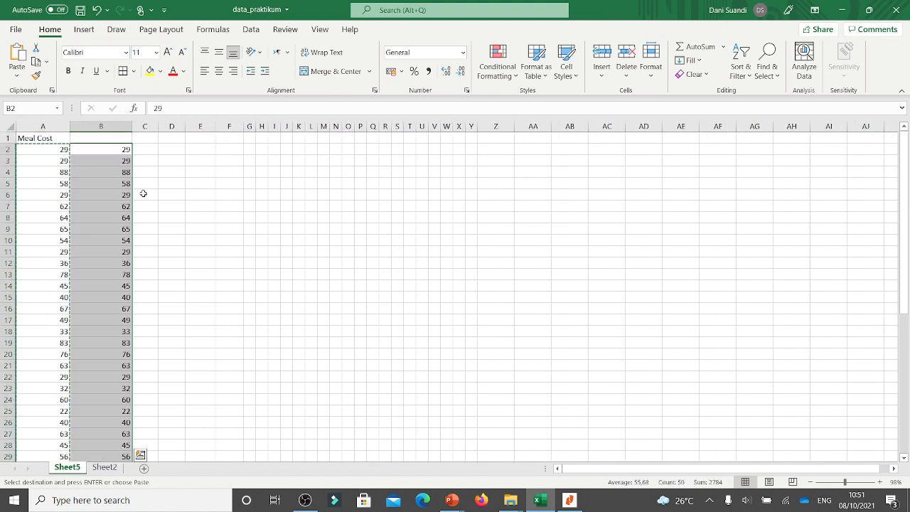
{"action": "left_click", "coordinate": [154, 163]}
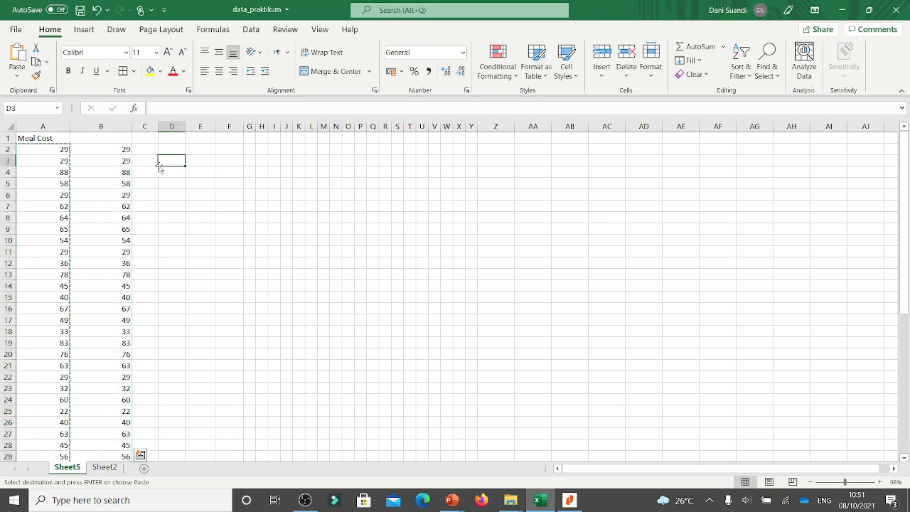
{"action": "double_click", "coordinate": [91, 147]}
{"action": "left_click", "coordinate": [165, 172]}
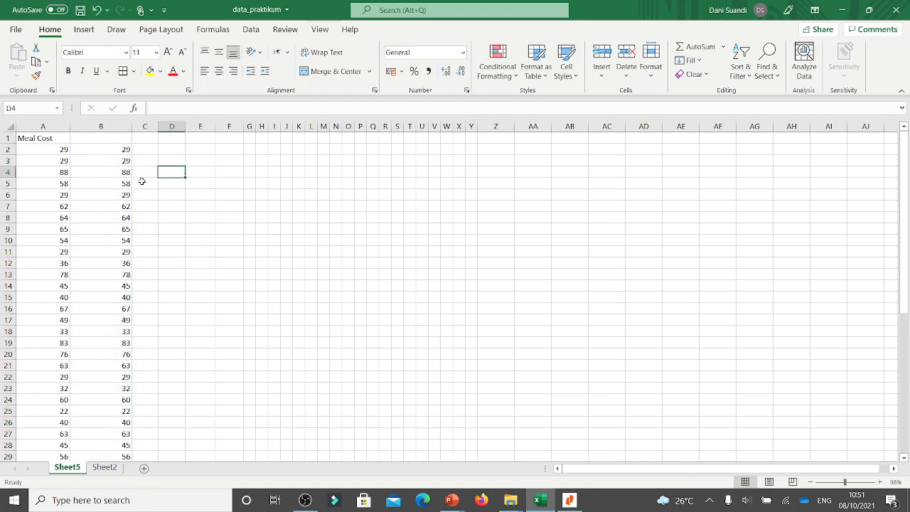
Try sorting B2:B51 from smallest to largest with the selection expanded to the neighbouring column, and check column A's order.
{"action": "left_click_drag", "start_coordinate": [112, 149], "coordinate": [114, 425]}
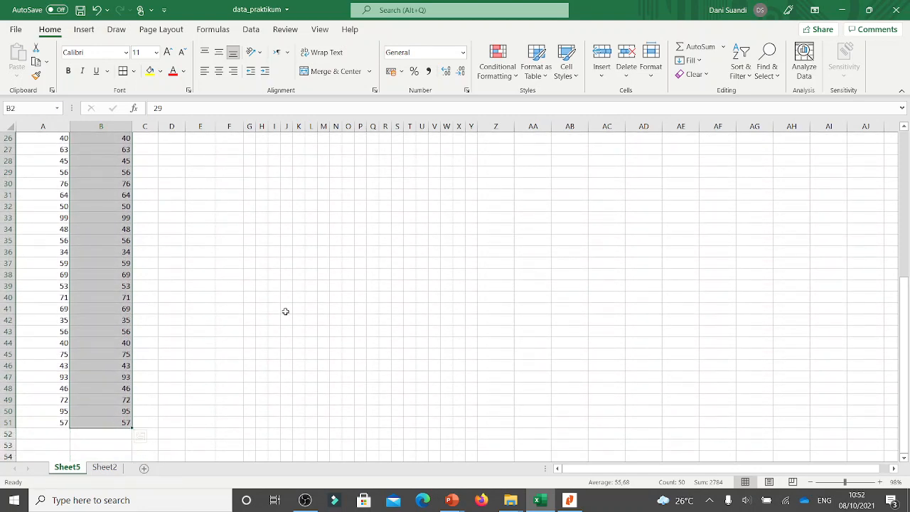
{"action": "left_click", "coordinate": [747, 79]}
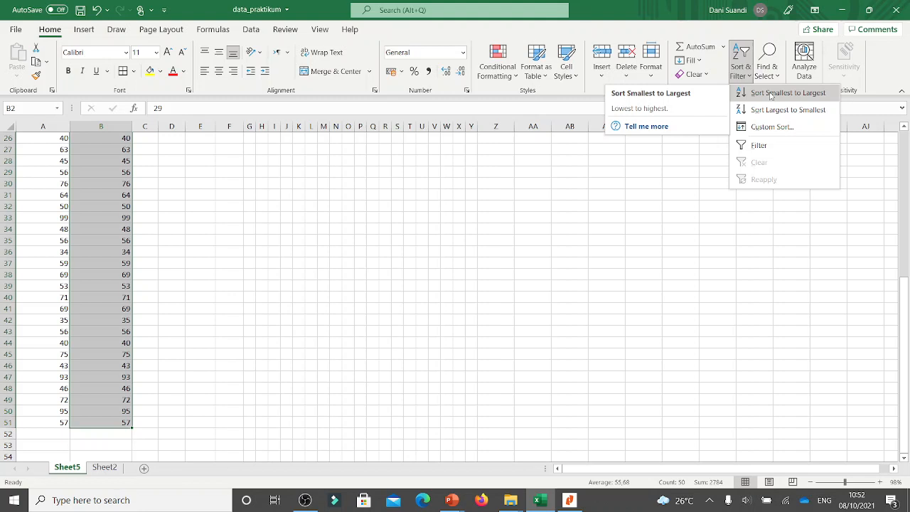
{"action": "left_click", "coordinate": [771, 93]}
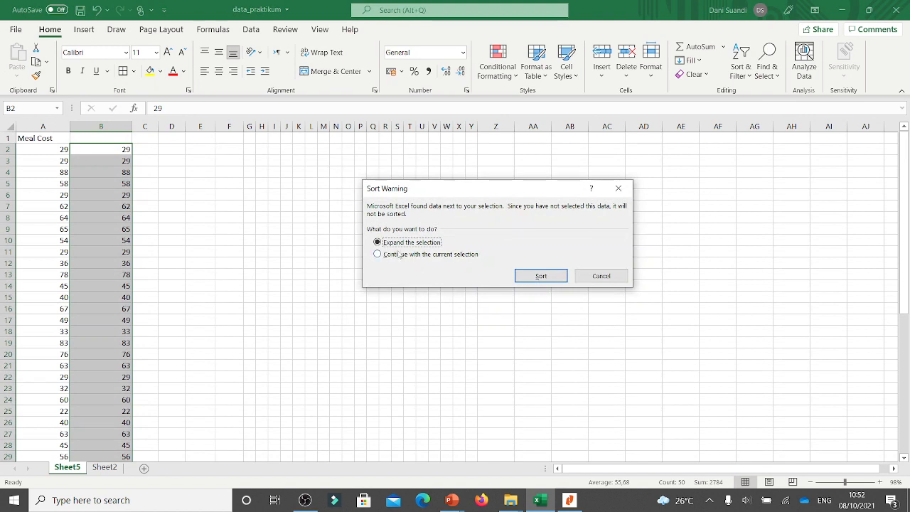
{"action": "left_click", "coordinate": [541, 276]}
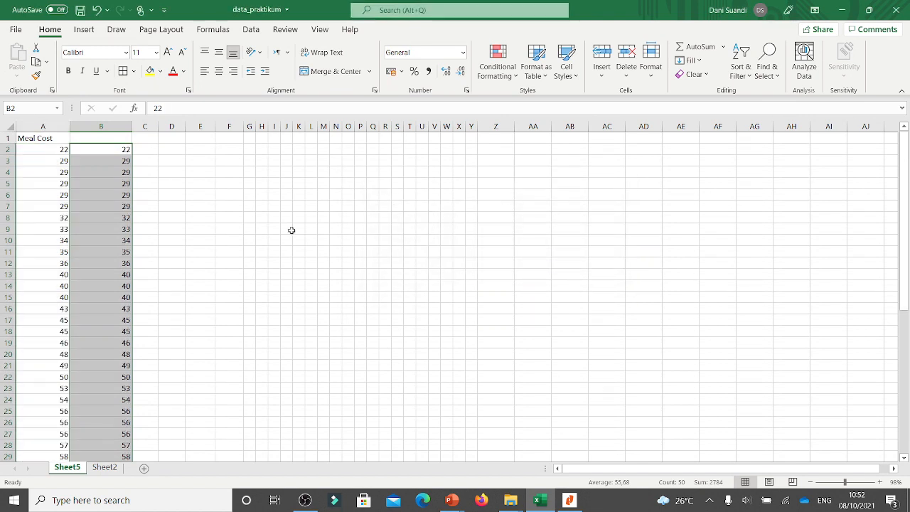
{"action": "left_click_drag", "start_coordinate": [202, 194], "coordinate": [203, 206]}
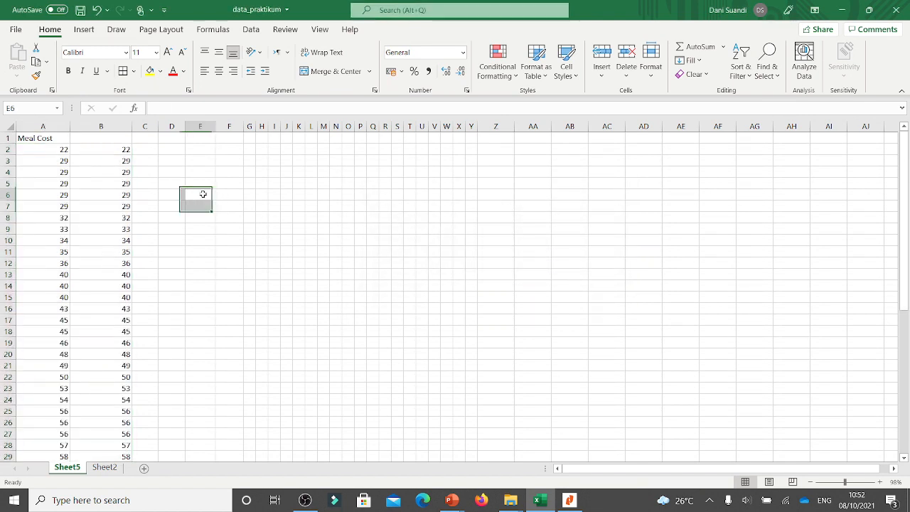
{"action": "left_click", "coordinate": [40, 151]}
{"action": "key", "text": "ctrl+Down"}
{"action": "scroll", "coordinate": [98, 212], "scroll_direction": "up", "scroll_amount": 12}
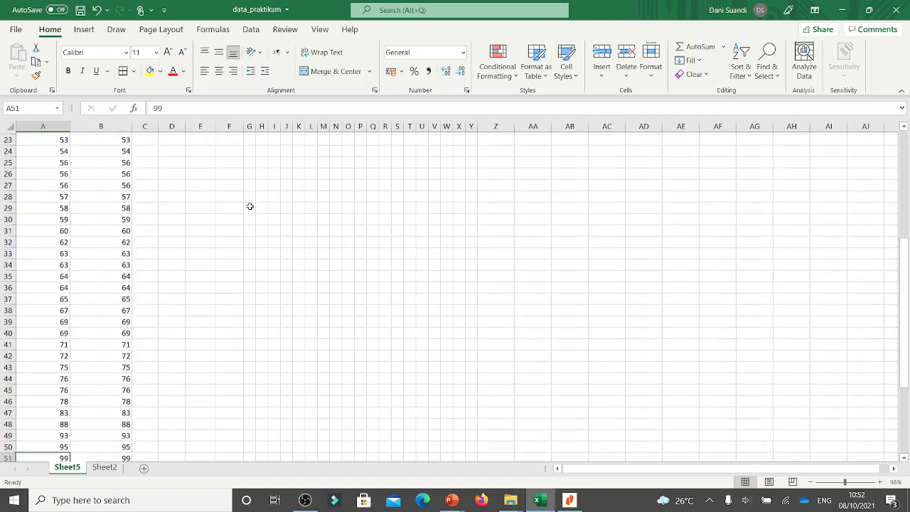
Undo the sort that was expanded to both columns.
{"action": "key", "text": "ctrl+z"}
{"action": "key", "text": "ctrl+z"}
{"action": "left_click", "coordinate": [193, 196]}
Sort only B2:B51 from smallest to largest, continuing with the current selection so that column A is not included.
{"action": "left_click_drag", "start_coordinate": [93, 149], "coordinate": [126, 402]}
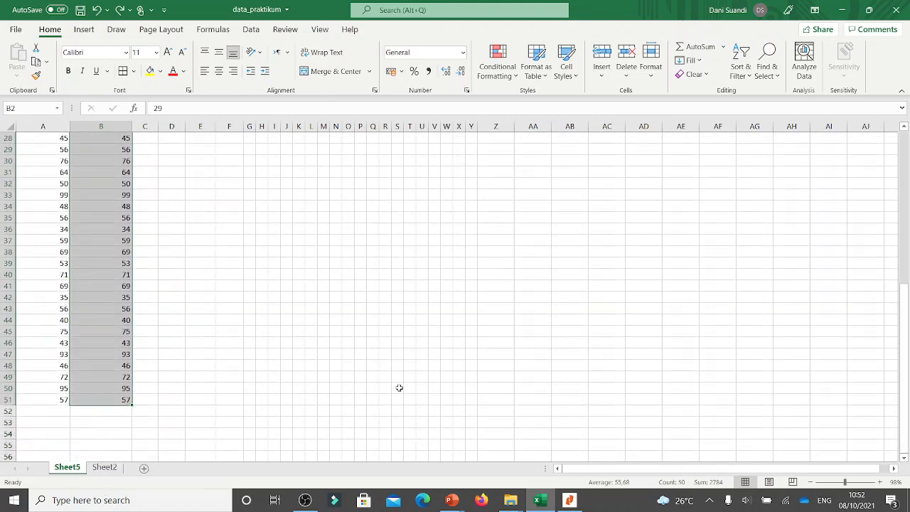
{"action": "scroll", "coordinate": [402, 384], "scroll_direction": "up", "scroll_amount": 9}
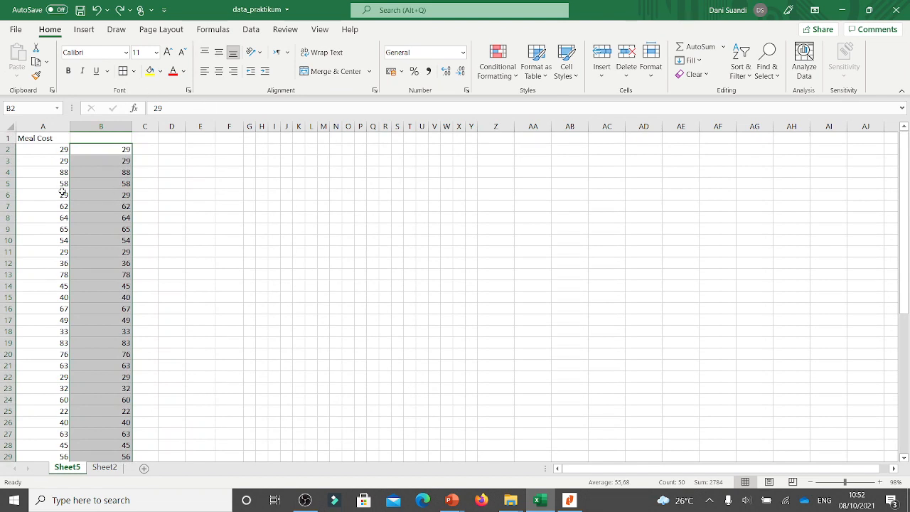
{"action": "left_click", "coordinate": [741, 64]}
{"action": "left_click", "coordinate": [752, 96]}
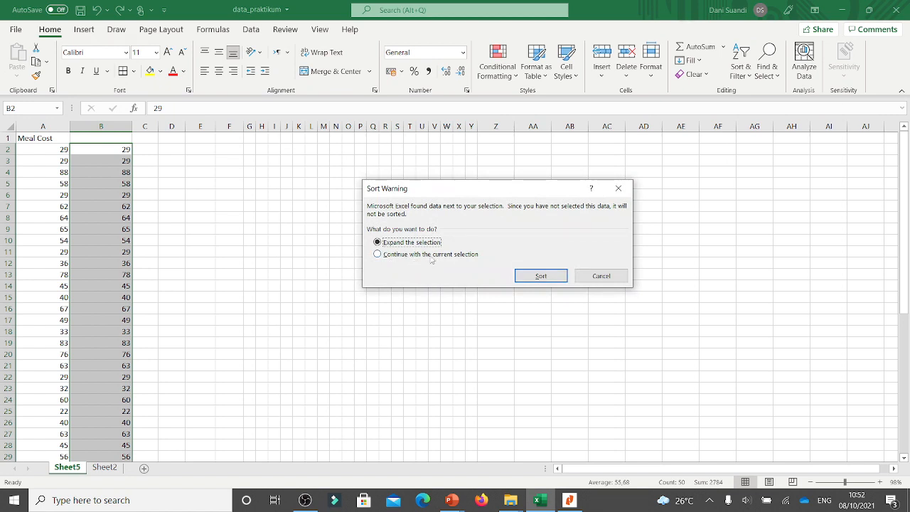
{"action": "left_click", "coordinate": [378, 255]}
{"action": "left_click", "coordinate": [542, 278]}
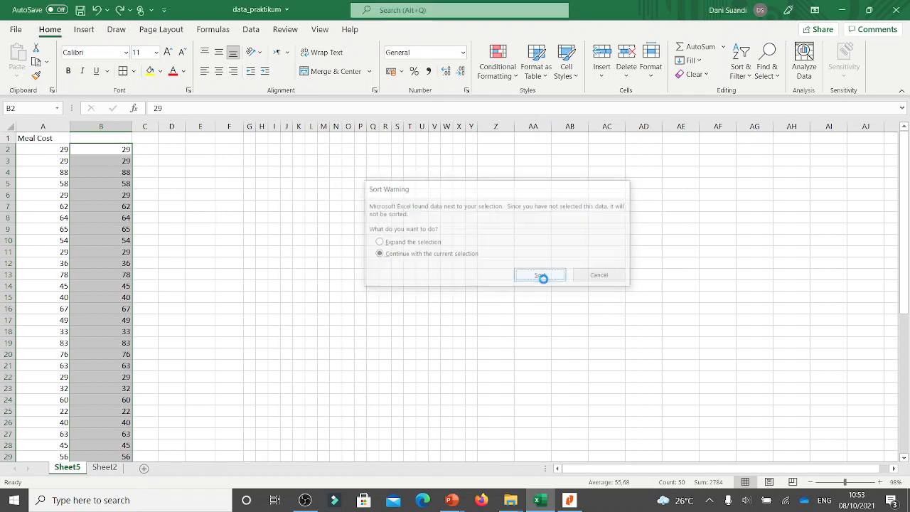
{"action": "left_click", "coordinate": [94, 155]}
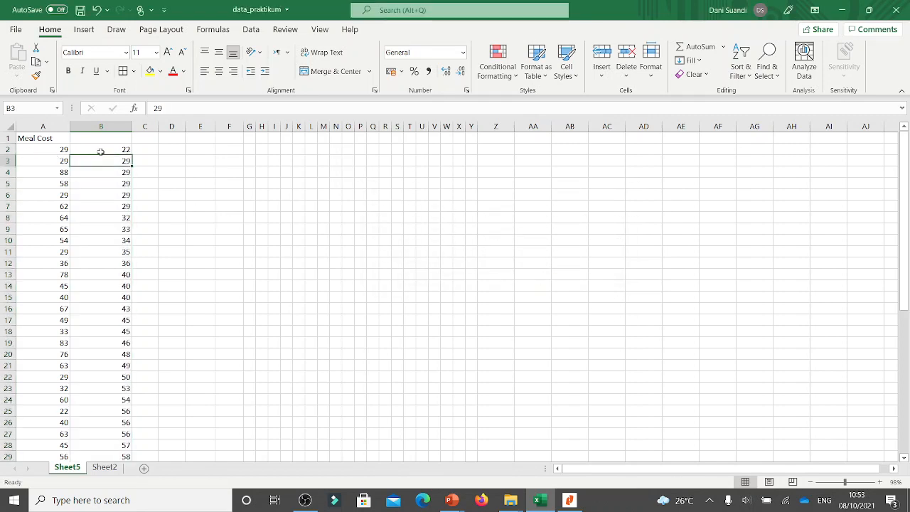
{"action": "scroll", "coordinate": [135, 209], "scroll_direction": "down", "scroll_amount": 12}
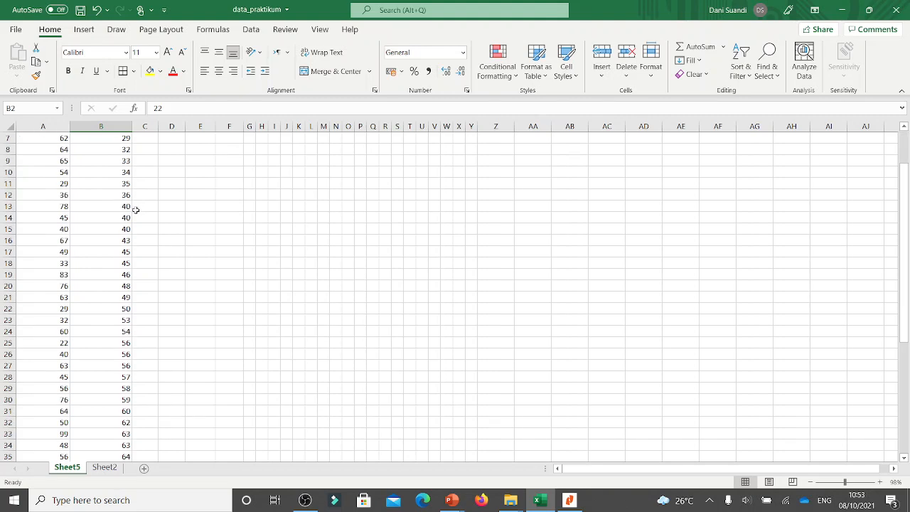
{"action": "left_click", "coordinate": [118, 299]}
Widen column C and enter the heading "Data Terurut" in B1 above the sorted values.
{"action": "scroll", "coordinate": [185, 290], "scroll_direction": "up", "scroll_amount": 12}
{"action": "left_click_drag", "start_coordinate": [158, 128], "coordinate": [194, 135]}
{"action": "left_click", "coordinate": [101, 138]}
{"action": "type", "text": "Data Teru"}
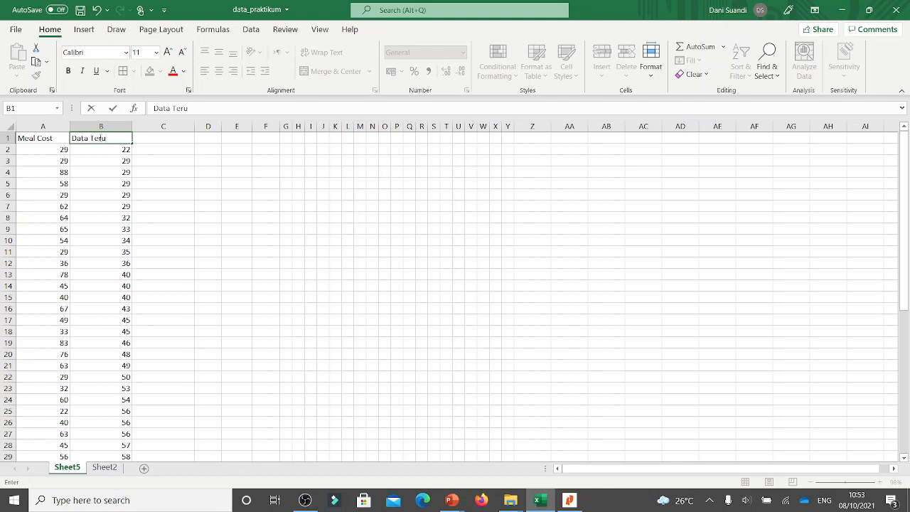
{"action": "type", "text": "rut"}
{"action": "key", "text": "Return"}
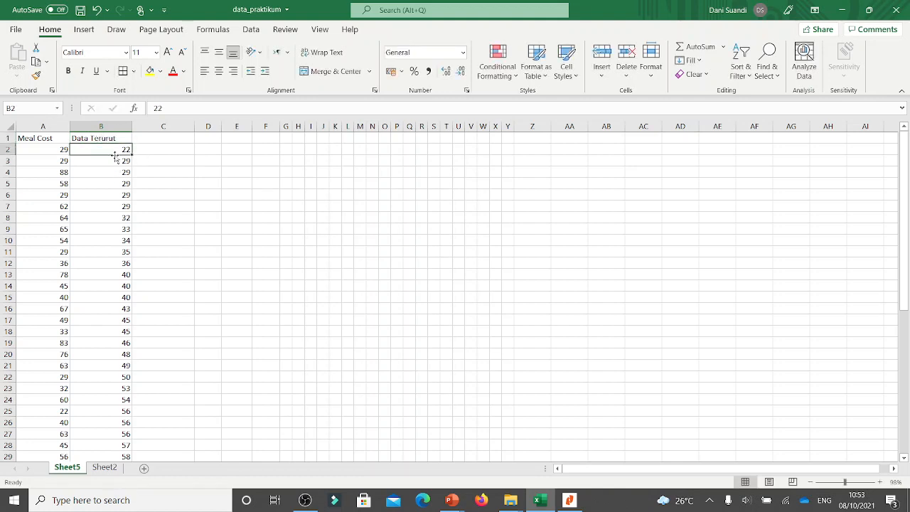
Examine the smallest and largest values at the two ends of the Data Terurut column.
{"action": "scroll", "coordinate": [118, 171], "scroll_direction": "down", "scroll_amount": 8}
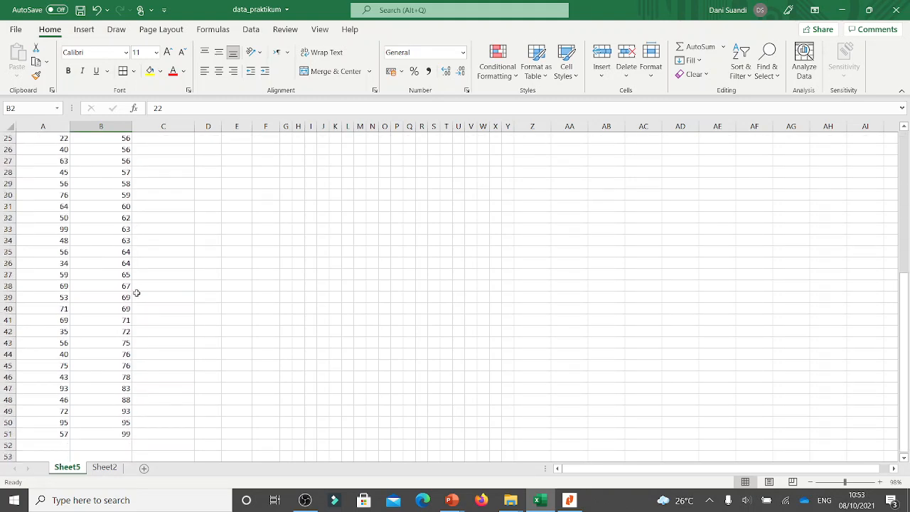
{"action": "left_click", "coordinate": [106, 435]}
{"action": "scroll", "coordinate": [106, 418], "scroll_direction": "up", "scroll_amount": 8}
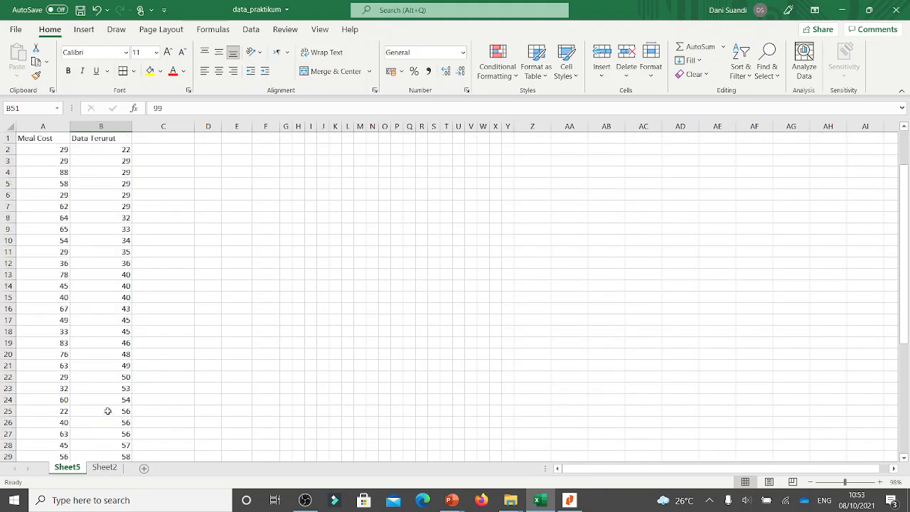
{"action": "left_click", "coordinate": [106, 148]}
{"action": "scroll", "coordinate": [132, 206], "scroll_direction": "down", "scroll_amount": 1}
{"action": "scroll", "coordinate": [132, 206], "scroll_direction": "down", "scroll_amount": 9}
{"action": "left_click", "coordinate": [114, 402]}
{"action": "scroll", "coordinate": [139, 399], "scroll_direction": "up", "scroll_amount": 5}
{"action": "scroll", "coordinate": [139, 399], "scroll_direction": "up", "scroll_amount": 4}
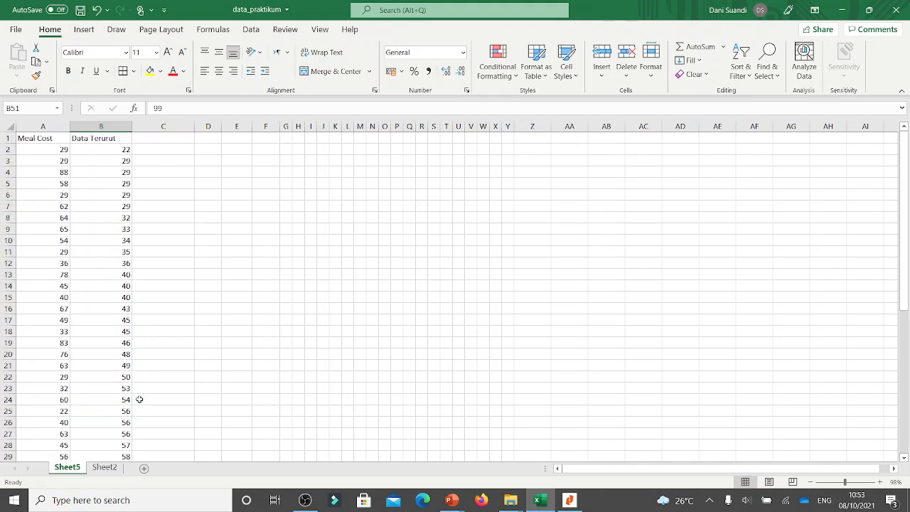
{"action": "left_click", "coordinate": [116, 150]}
{"action": "scroll", "coordinate": [135, 270], "scroll_direction": "down", "scroll_amount": 11}
{"action": "left_click", "coordinate": [109, 329]}
{"action": "scroll", "coordinate": [109, 330], "scroll_direction": "up", "scroll_amount": 11}
{"action": "left_click", "coordinate": [109, 151]}
{"action": "scroll", "coordinate": [114, 208], "scroll_direction": "down", "scroll_amount": 9}
{"action": "left_click", "coordinate": [124, 400]}
{"action": "scroll", "coordinate": [133, 381], "scroll_direction": "up", "scroll_amount": 9}
Widen column D to about 11 and enter the heading "BIN" in D1.
{"action": "left_click_drag", "start_coordinate": [221, 126], "coordinate": [244, 126]}
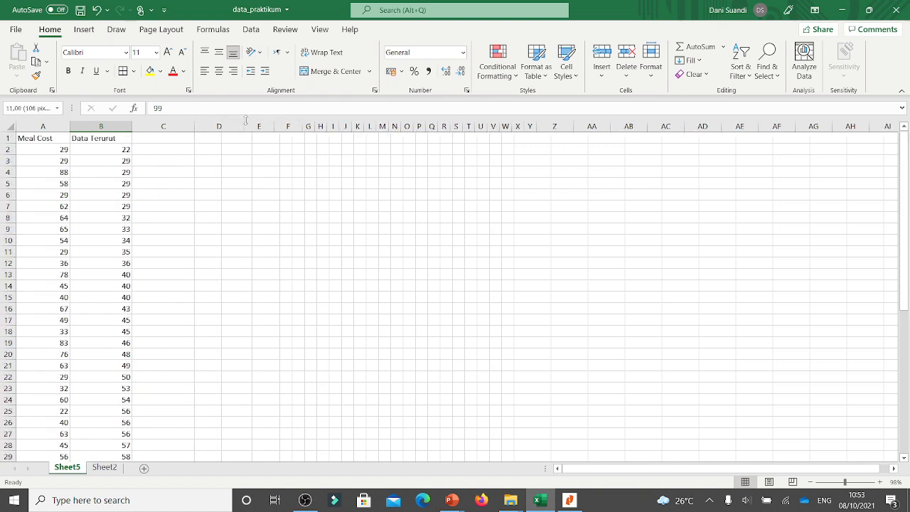
{"action": "left_click", "coordinate": [185, 138]}
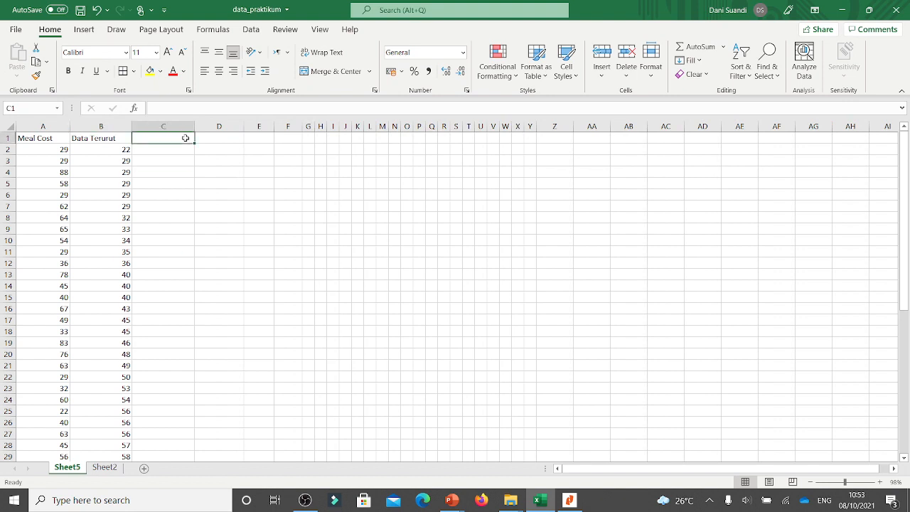
{"action": "key", "text": "Right"}
{"action": "type", "text": "B"}
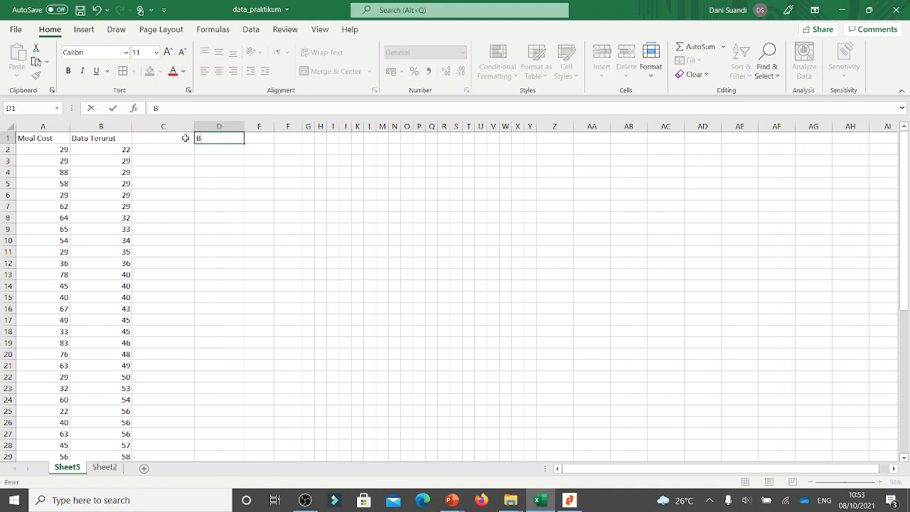
{"action": "type", "text": "lN"}
{"action": "key", "text": "Return"}
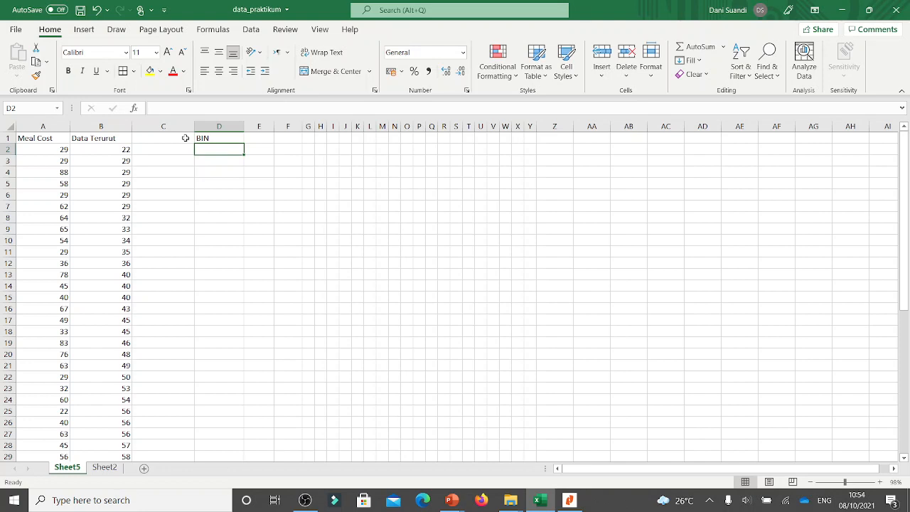
Enter the first two bin values, 22 in D2 and 33 in D3.
{"action": "type", "text": "22"}
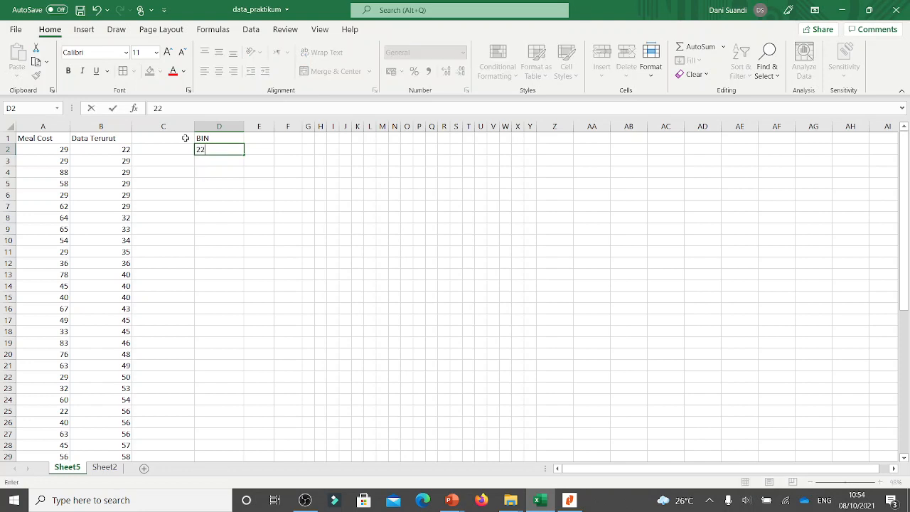
{"action": "key", "text": "Return"}
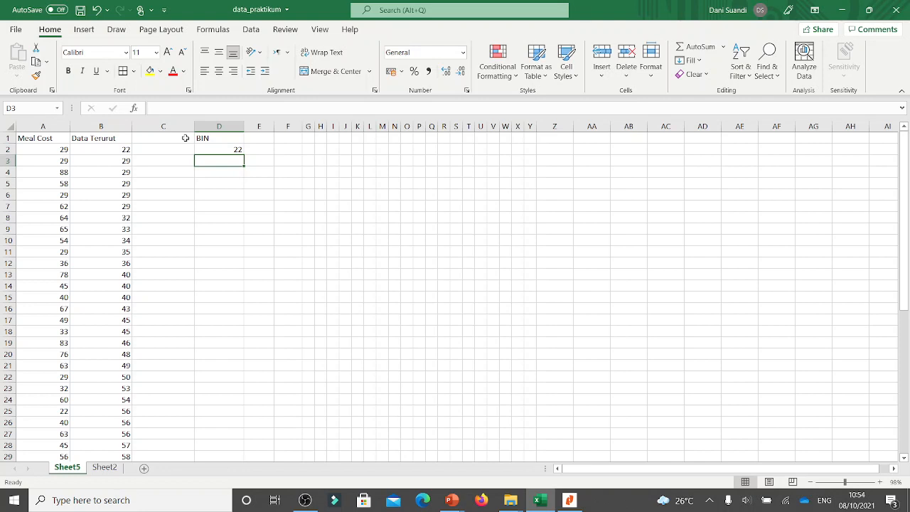
{"action": "type", "text": "33"}
{"action": "key", "text": "Return"}
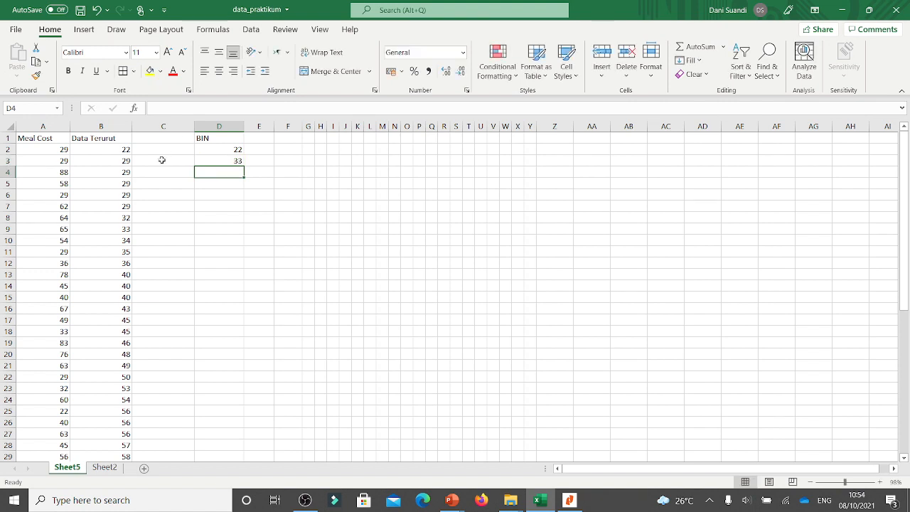
Extend the bin series from D2:D3 down to D9, ending at 99.
{"action": "left_click", "coordinate": [125, 150]}
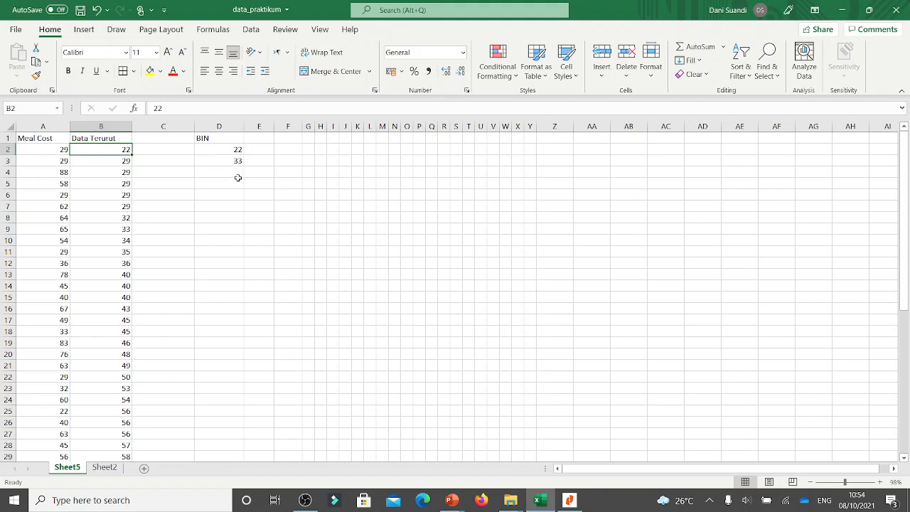
{"action": "left_click_drag", "start_coordinate": [233, 152], "coordinate": [237, 161]}
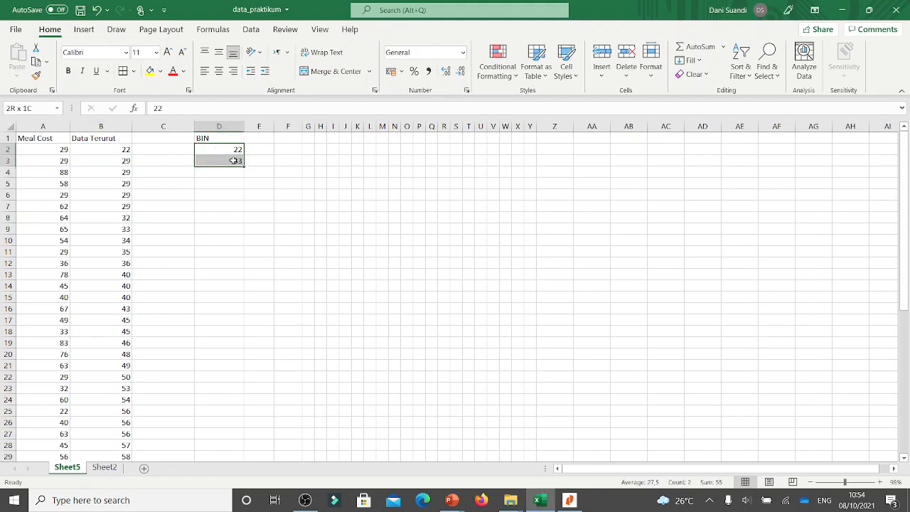
{"action": "left_click_drag", "start_coordinate": [244, 163], "coordinate": [241, 268]}
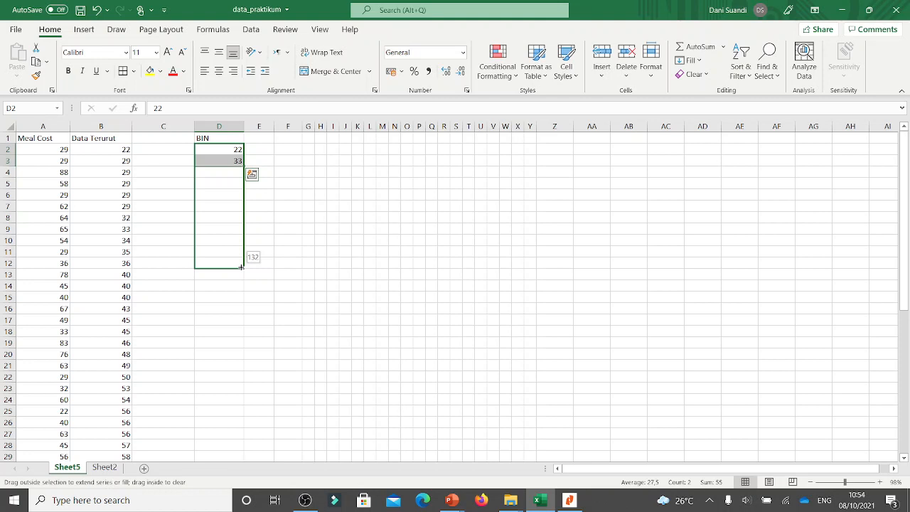
{"action": "left_click_drag", "start_coordinate": [242, 267], "coordinate": [242, 226]}
{"action": "left_click_drag", "start_coordinate": [240, 223], "coordinate": [239, 238]}
{"action": "left_click", "coordinate": [227, 229]}
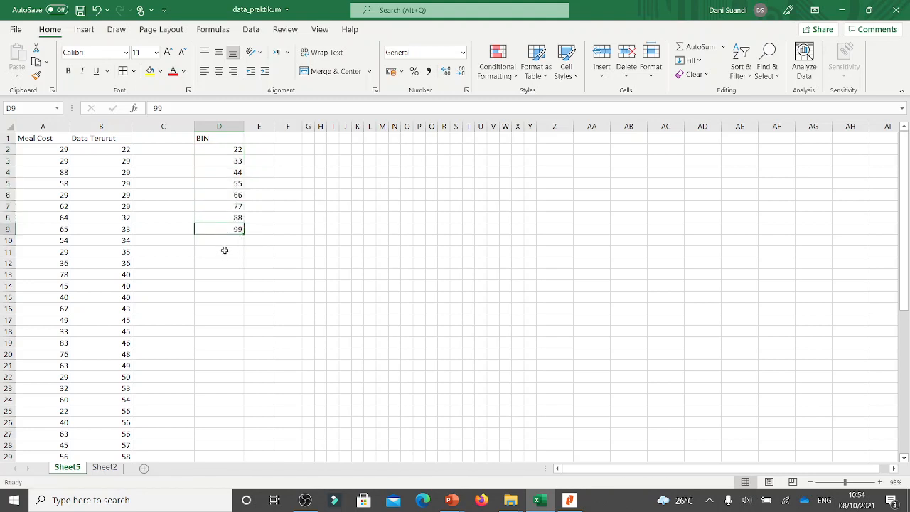
Narrow the BIN column D slightly so it fits its values more closely.
{"action": "left_click", "coordinate": [221, 248]}
{"action": "left_click", "coordinate": [223, 231]}
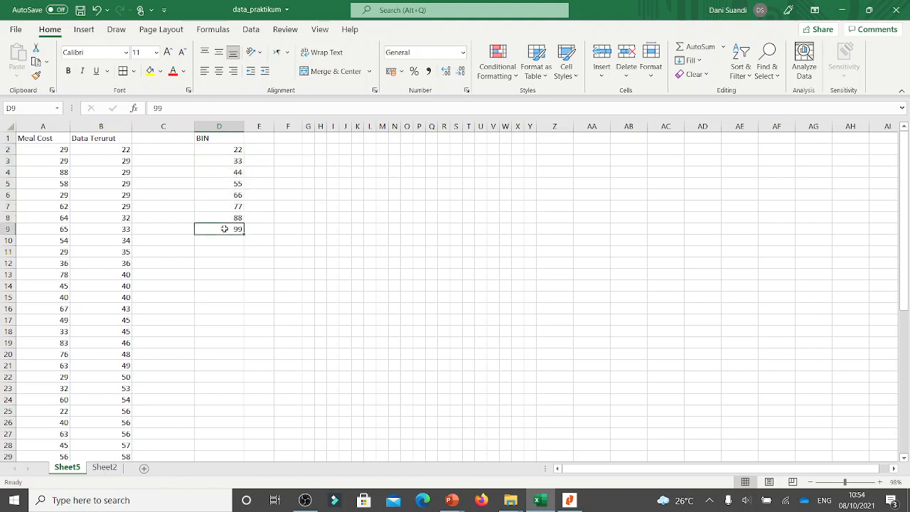
{"action": "left_click_drag", "start_coordinate": [232, 152], "coordinate": [235, 232]}
{"action": "left_click", "coordinate": [246, 160]}
{"action": "left_click", "coordinate": [203, 138]}
{"action": "left_click_drag", "start_coordinate": [243, 128], "coordinate": [236, 128]}
{"action": "left_click", "coordinate": [251, 169]}
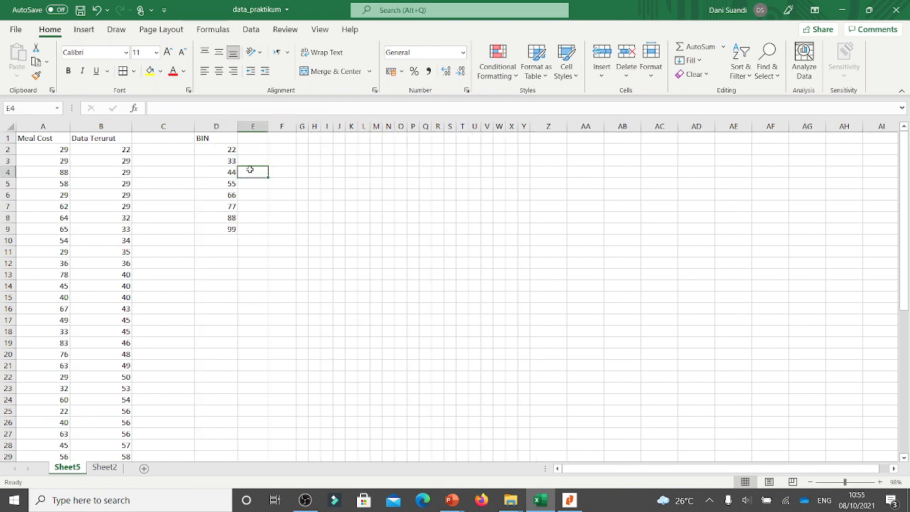
Examine how the sorted values in the Data Terurut column relate to the bin limits in column D.
{"action": "left_click", "coordinate": [209, 137]}
{"action": "left_click", "coordinate": [232, 206]}
{"action": "scroll", "coordinate": [250, 276], "scroll_direction": "down", "scroll_amount": 3}
{"action": "scroll", "coordinate": [248, 275], "scroll_direction": "up", "scroll_amount": 3}
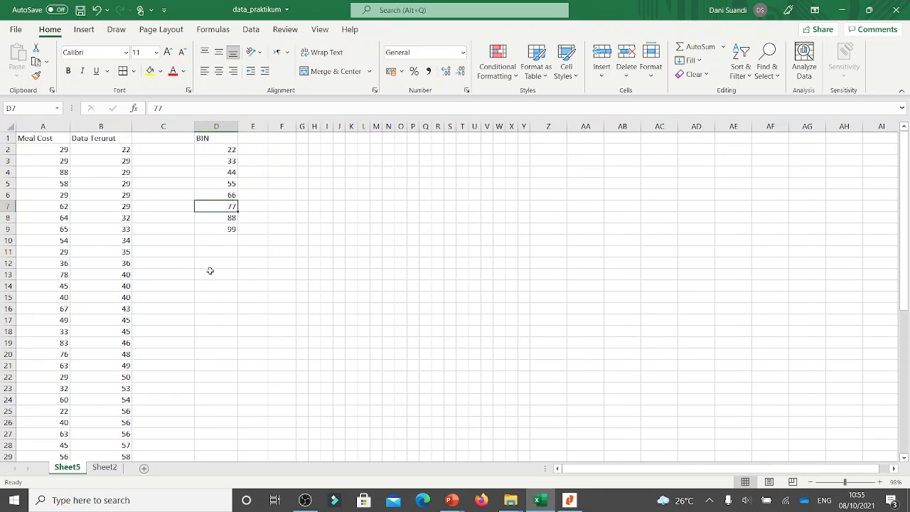
{"action": "scroll", "coordinate": [266, 234], "scroll_direction": "down", "scroll_amount": 2}
{"action": "scroll", "coordinate": [266, 234], "scroll_direction": "up", "scroll_amount": 2}
{"action": "left_click", "coordinate": [107, 152]}
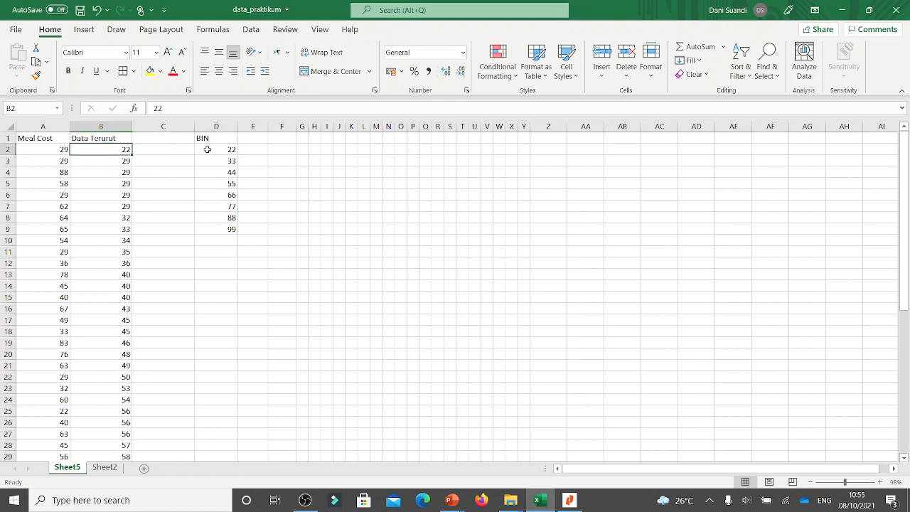
{"action": "left_click", "coordinate": [119, 162]}
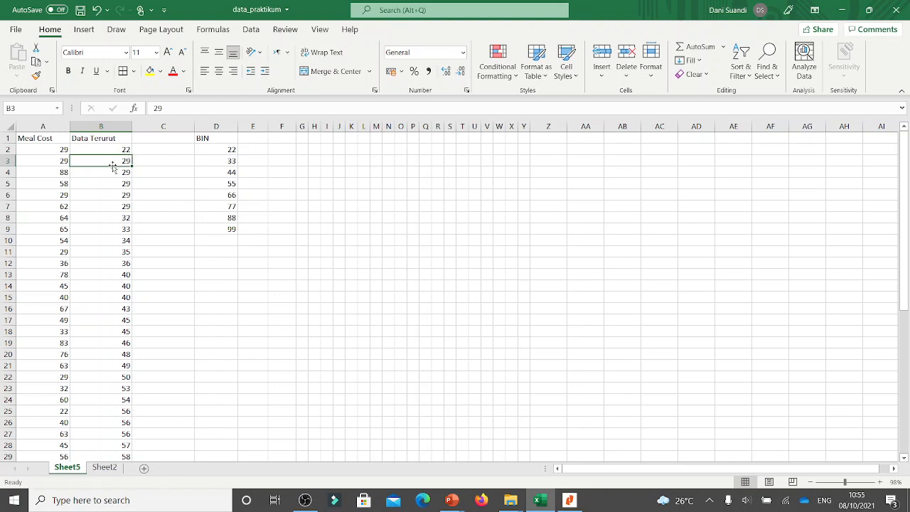
{"action": "left_click", "coordinate": [98, 147]}
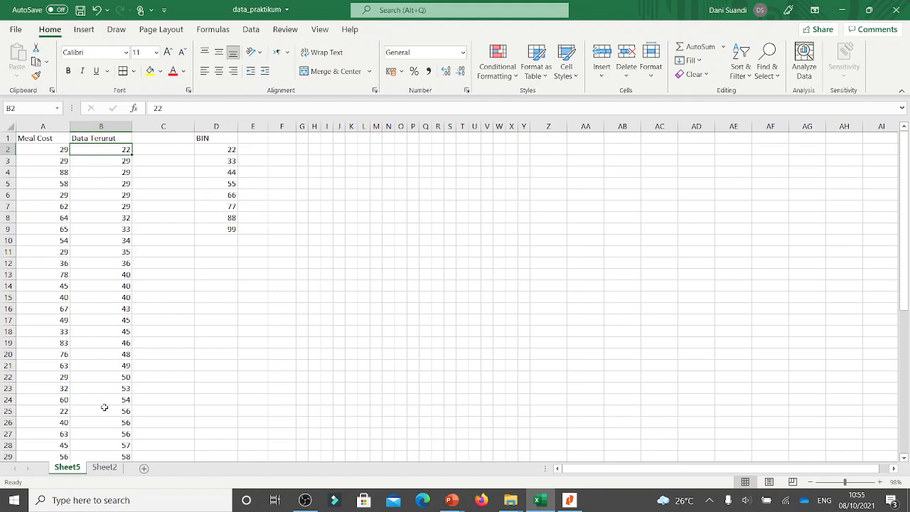
{"action": "scroll", "coordinate": [104, 408], "scroll_direction": "down", "scroll_amount": 7}
{"action": "scroll", "coordinate": [102, 406], "scroll_direction": "up", "scroll_amount": 7}
{"action": "left_click_drag", "start_coordinate": [53, 150], "coordinate": [53, 400]}
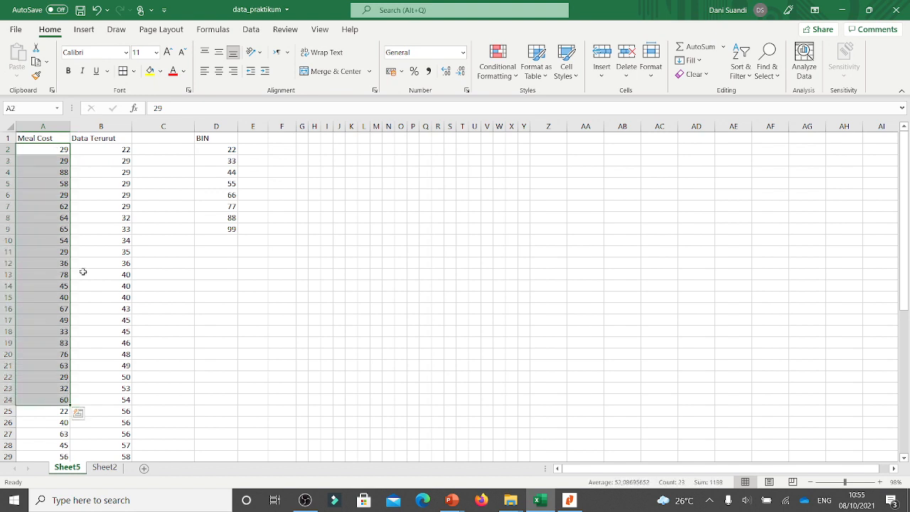
{"action": "left_click_drag", "start_coordinate": [102, 151], "coordinate": [115, 445]}
Narrow the empty column C between the Data Terurut and BIN columns.
{"action": "left_click", "coordinate": [879, 482]}
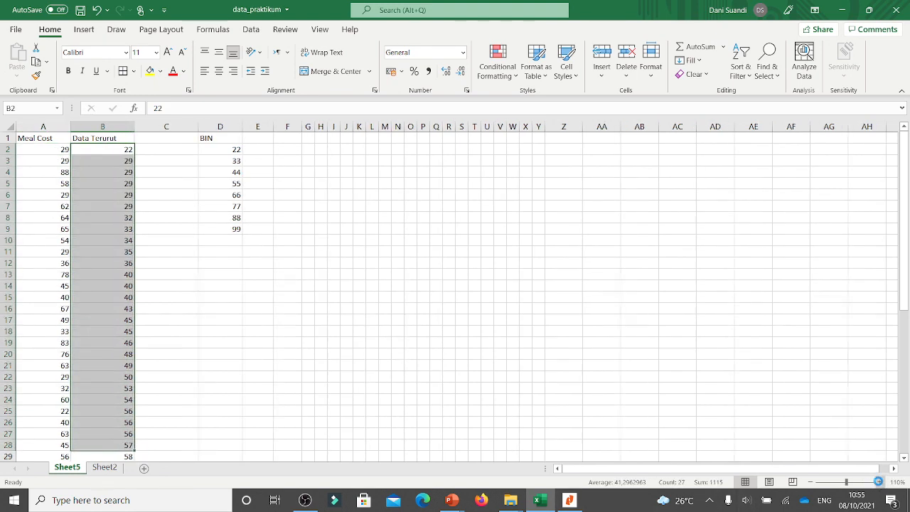
{"action": "left_click", "coordinate": [878, 482]}
{"action": "left_click", "coordinate": [878, 482]}
{"action": "left_click", "coordinate": [879, 482]}
{"action": "left_click", "coordinate": [879, 482]}
{"action": "left_click", "coordinate": [878, 481]}
{"action": "left_click", "coordinate": [879, 482]}
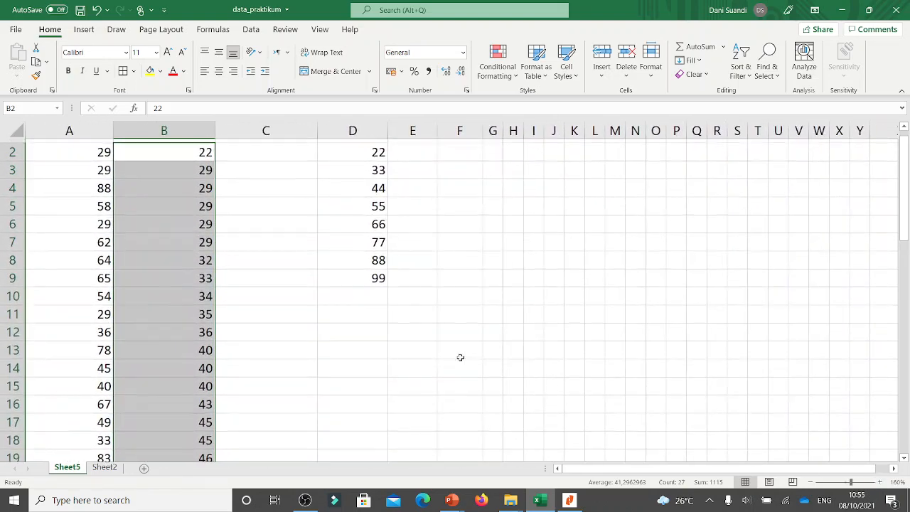
{"action": "scroll", "coordinate": [479, 360], "scroll_direction": "up", "scroll_amount": 1}
{"action": "left_click", "coordinate": [192, 206]}
{"action": "left_click_drag", "start_coordinate": [152, 171], "coordinate": [179, 374]}
{"action": "left_click", "coordinate": [268, 277]}
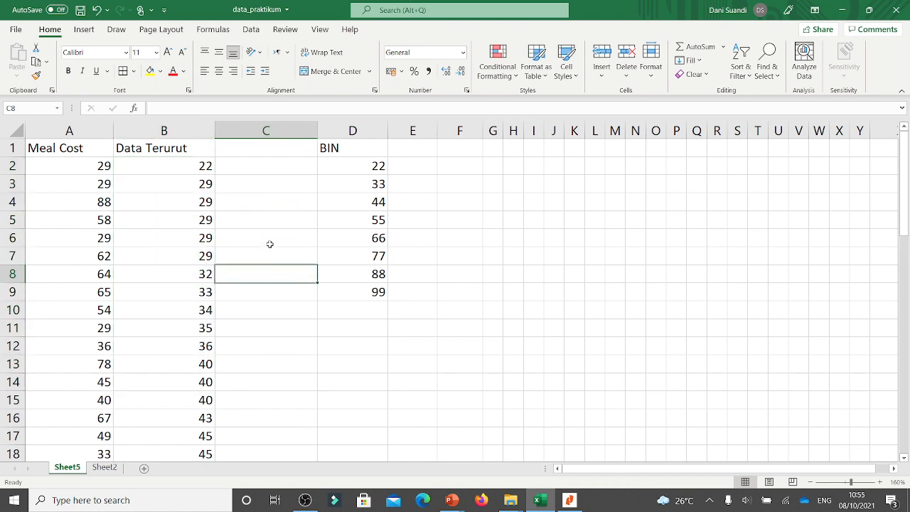
{"action": "left_click_drag", "start_coordinate": [317, 130], "coordinate": [281, 135]}
{"action": "left_click", "coordinate": [375, 188]}
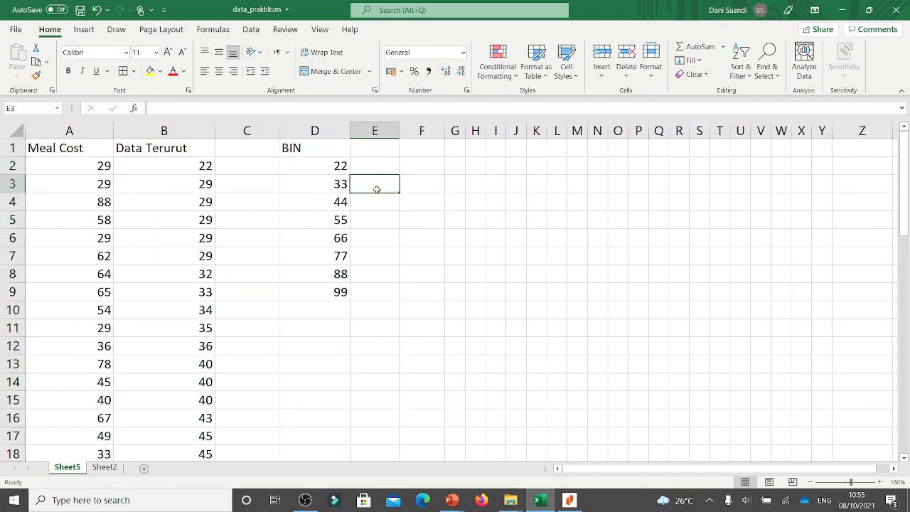
{"action": "left_click", "coordinate": [409, 220]}
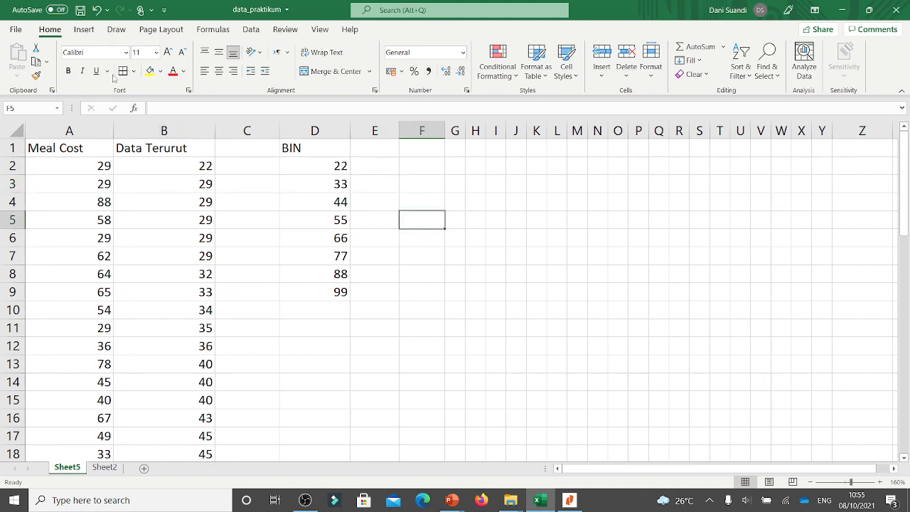
Open the Histogram tool from the Data Analysis tools and place its dialog clear of the data columns.
{"action": "left_click", "coordinate": [252, 31]}
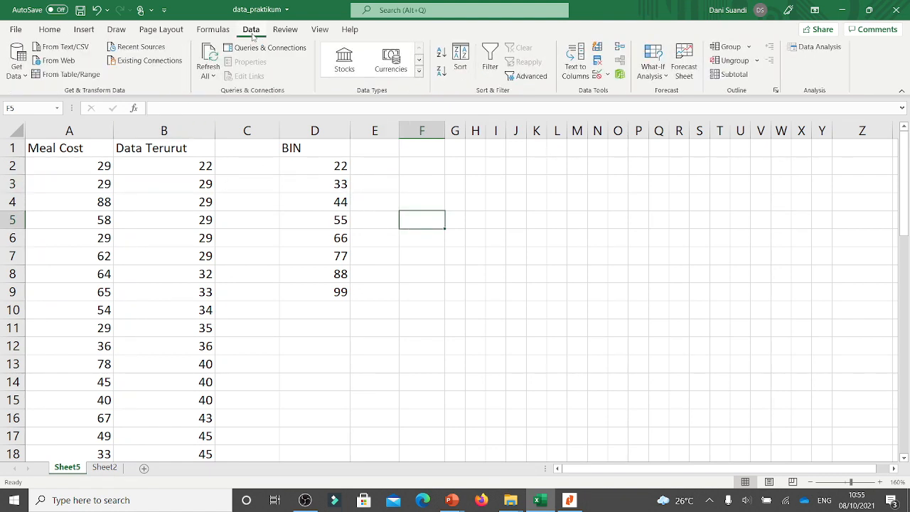
{"action": "left_click", "coordinate": [814, 47]}
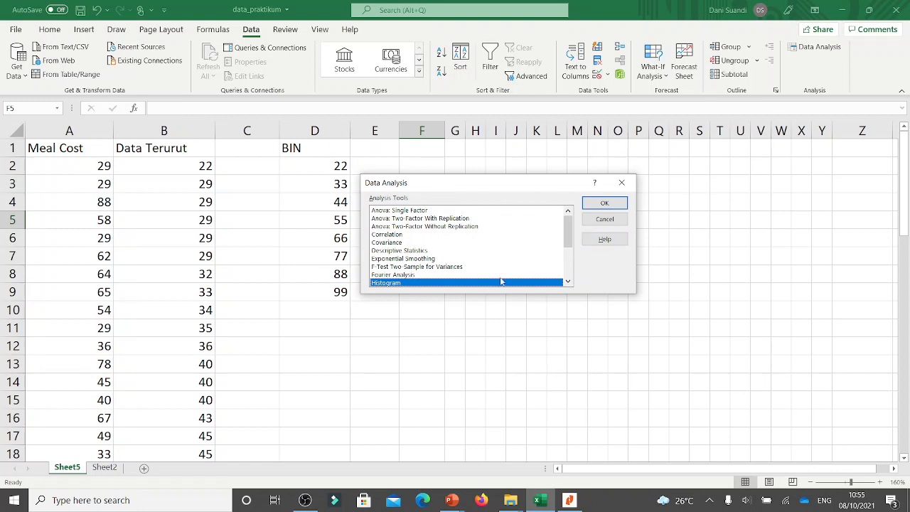
{"action": "left_click", "coordinate": [405, 270]}
{"action": "scroll", "coordinate": [405, 273], "scroll_direction": "down", "scroll_amount": 1}
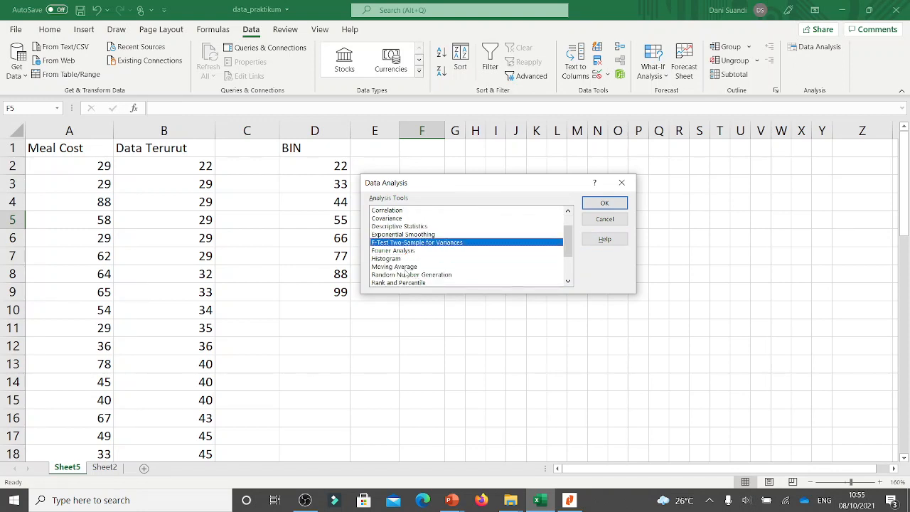
{"action": "left_click", "coordinate": [388, 260]}
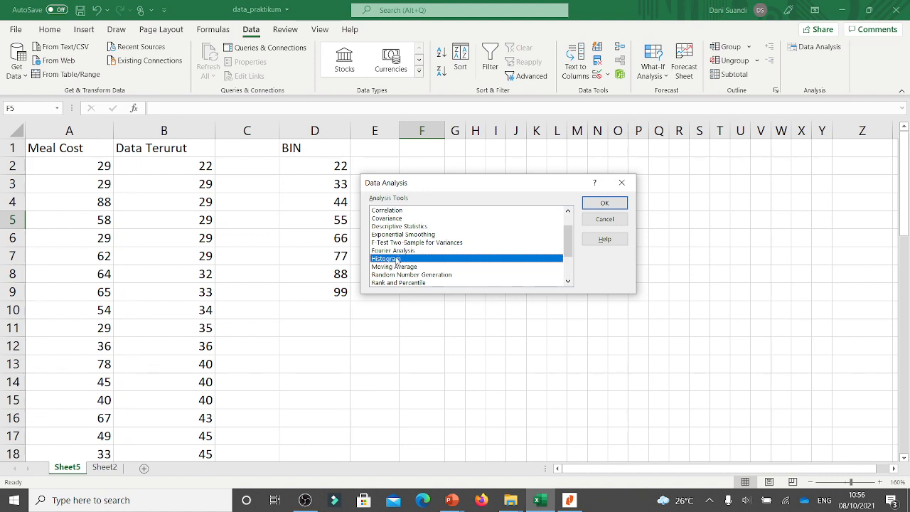
{"action": "left_click", "coordinate": [603, 203]}
{"action": "left_click_drag", "start_coordinate": [452, 160], "coordinate": [546, 199]}
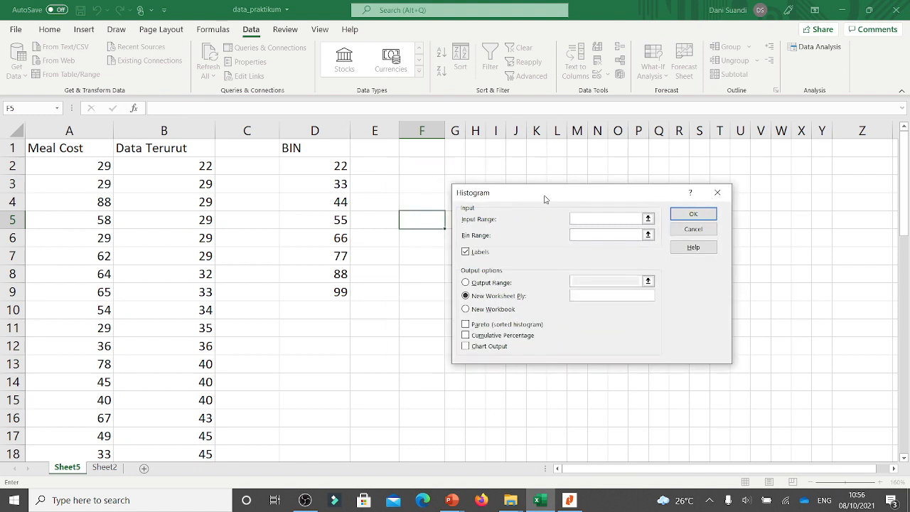
Set the histogram's input range to the Data Terurut column including its heading, B1:B51.
{"action": "left_click", "coordinate": [648, 219]}
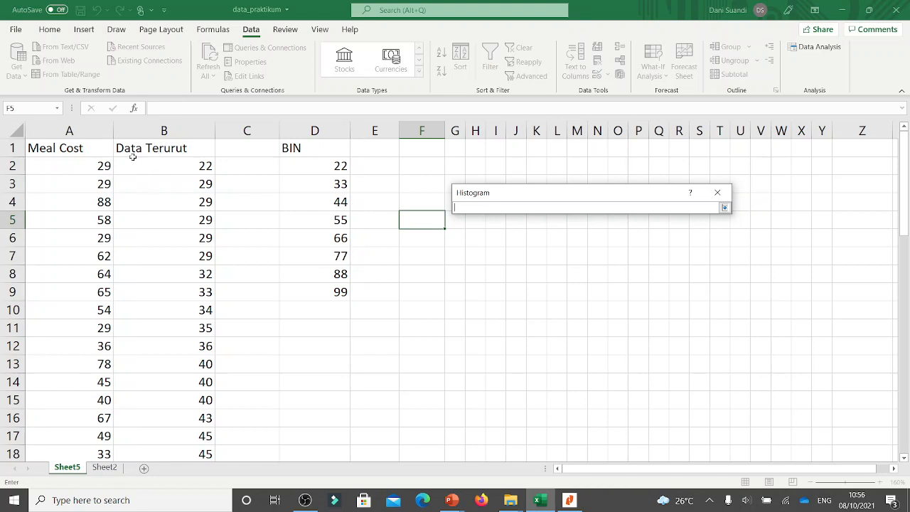
{"action": "left_click_drag", "start_coordinate": [170, 166], "coordinate": [187, 422]}
{"action": "scroll", "coordinate": [197, 324], "scroll_direction": "up", "scroll_amount": 10}
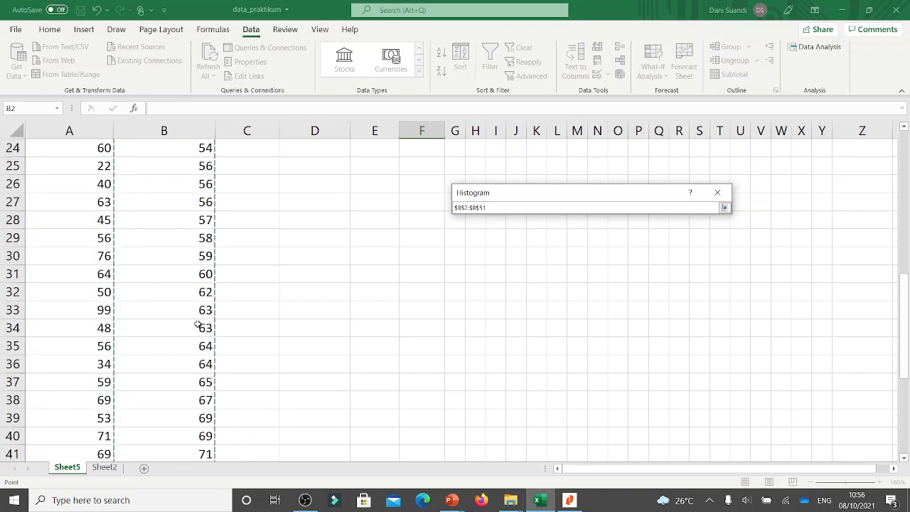
{"action": "scroll", "coordinate": [419, 281], "scroll_direction": "up", "scroll_amount": 2}
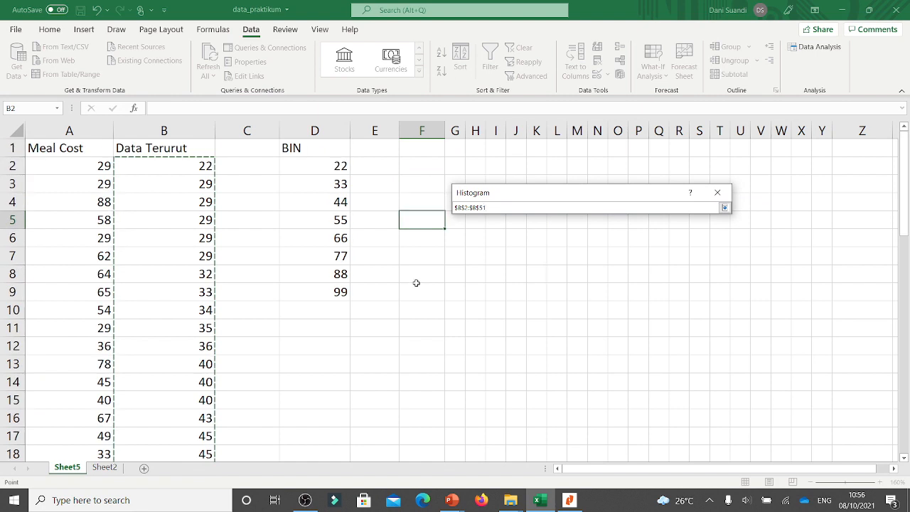
{"action": "left_click_drag", "start_coordinate": [158, 149], "coordinate": [185, 425]}
{"action": "scroll", "coordinate": [403, 391], "scroll_direction": "up", "scroll_amount": 12}
{"action": "left_click", "coordinate": [725, 207]}
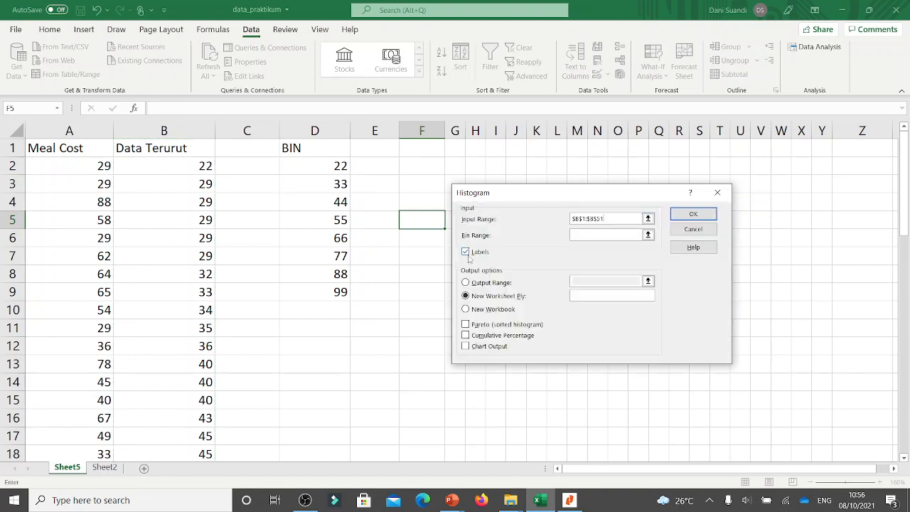
Set the histogram's bin range to the BIN column including its heading, D1:D9, with Labels enabled.
{"action": "left_click", "coordinate": [466, 253]}
{"action": "left_click", "coordinate": [648, 235]}
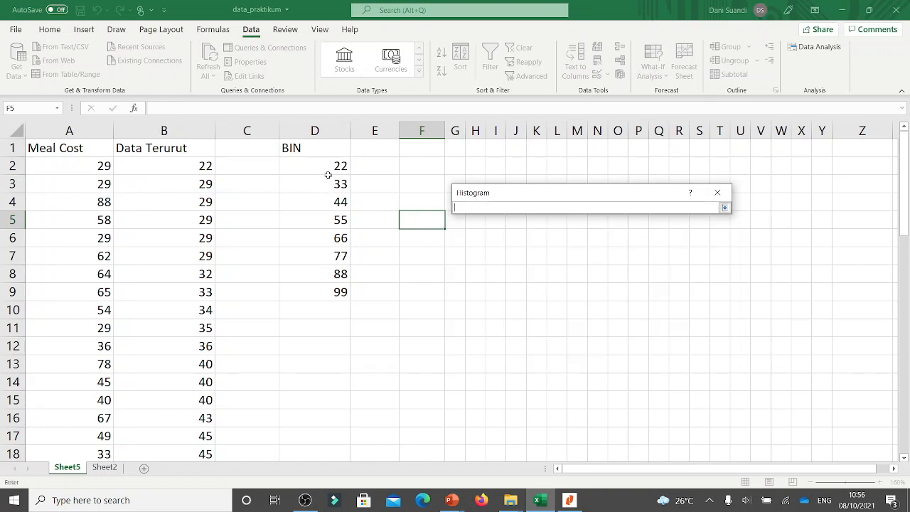
{"action": "left_click_drag", "start_coordinate": [322, 149], "coordinate": [337, 292]}
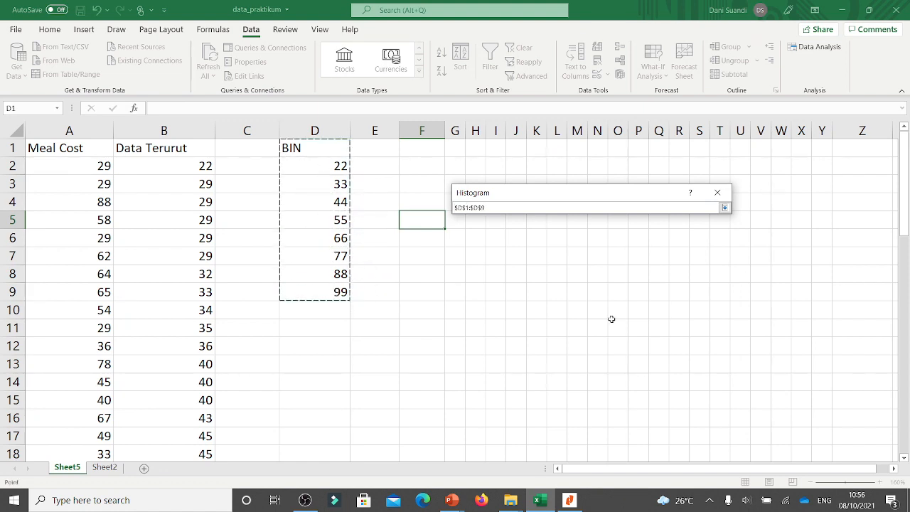
{"action": "left_click", "coordinate": [725, 208]}
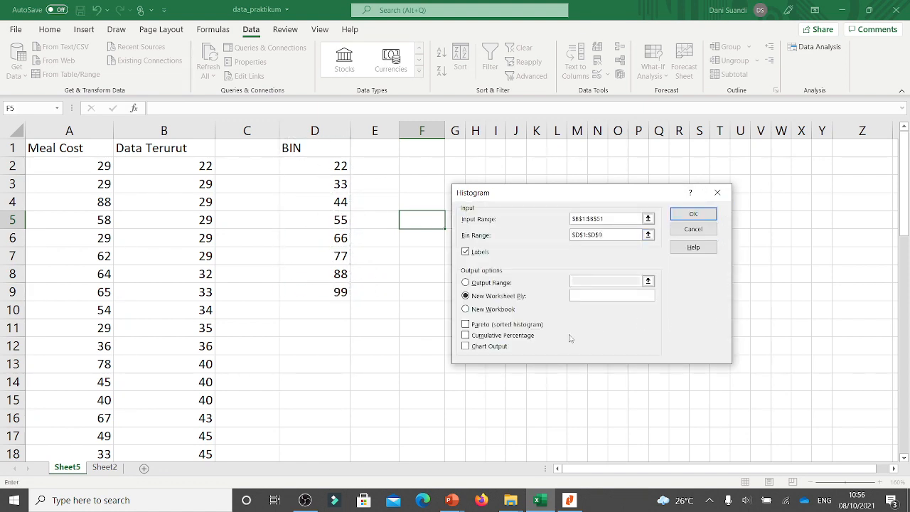
Direct the histogram output to cell F2 of the current sheet and generate the frequency table.
{"action": "left_click", "coordinate": [466, 283]}
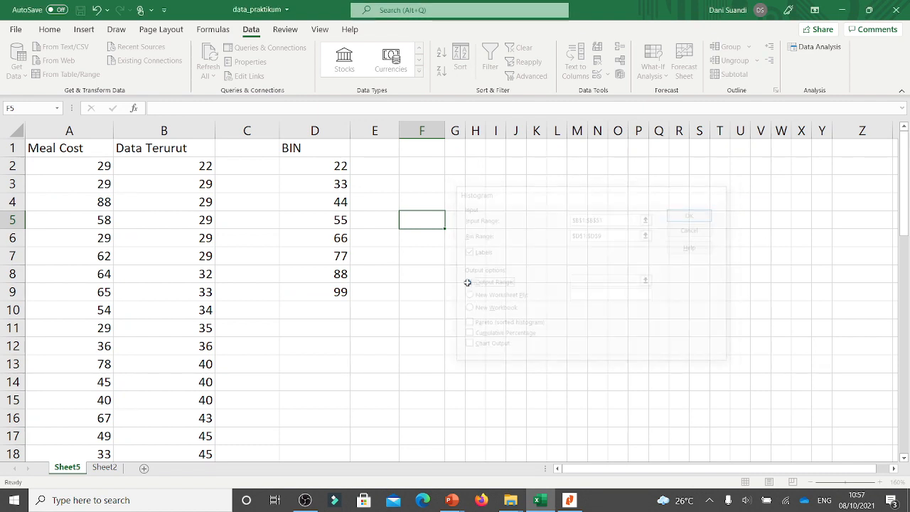
{"action": "left_click_drag", "start_coordinate": [548, 192], "coordinate": [659, 205]}
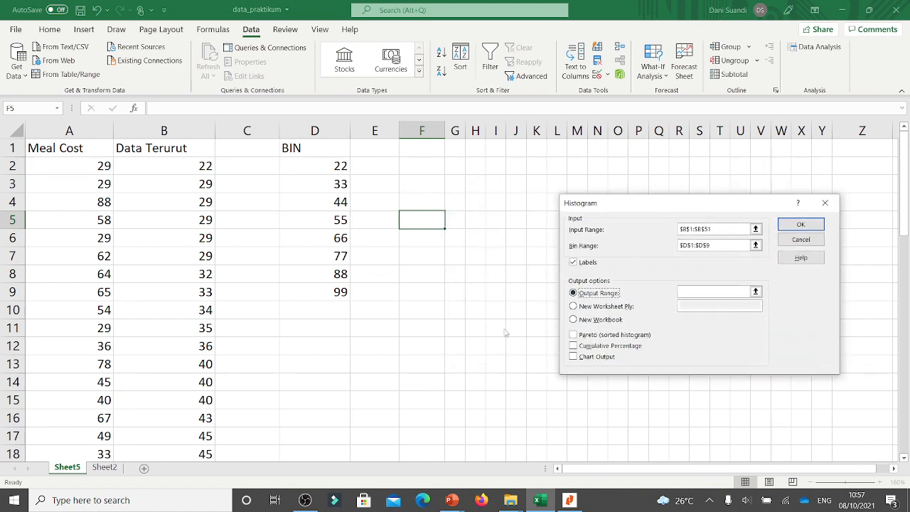
{"action": "left_click", "coordinate": [577, 307]}
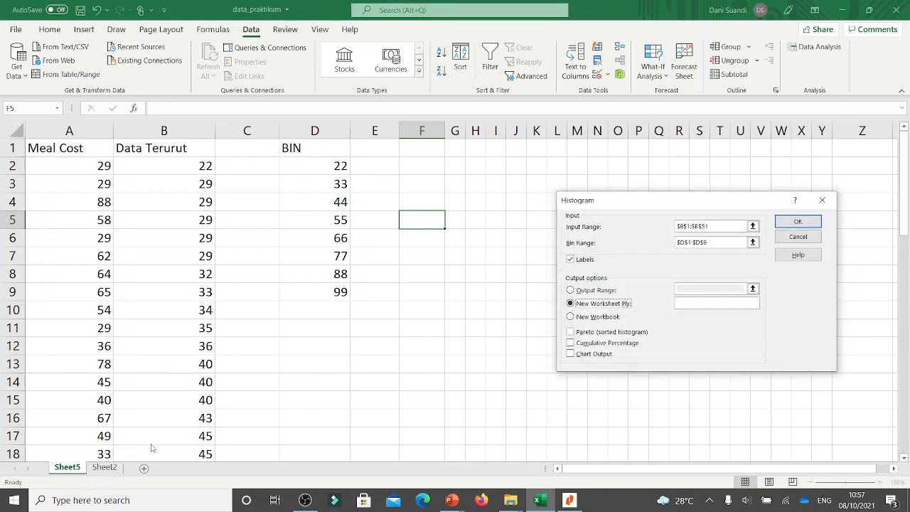
{"action": "left_click", "coordinate": [572, 292]}
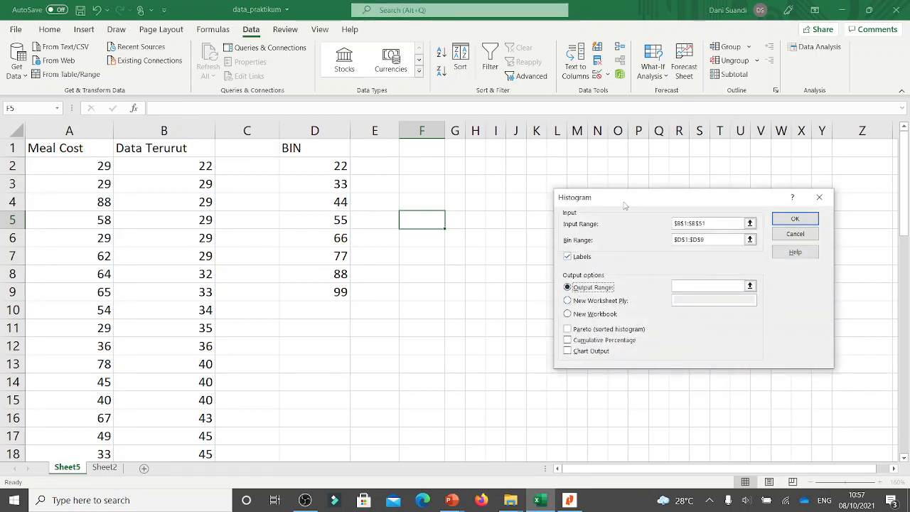
{"action": "left_click", "coordinate": [750, 285]}
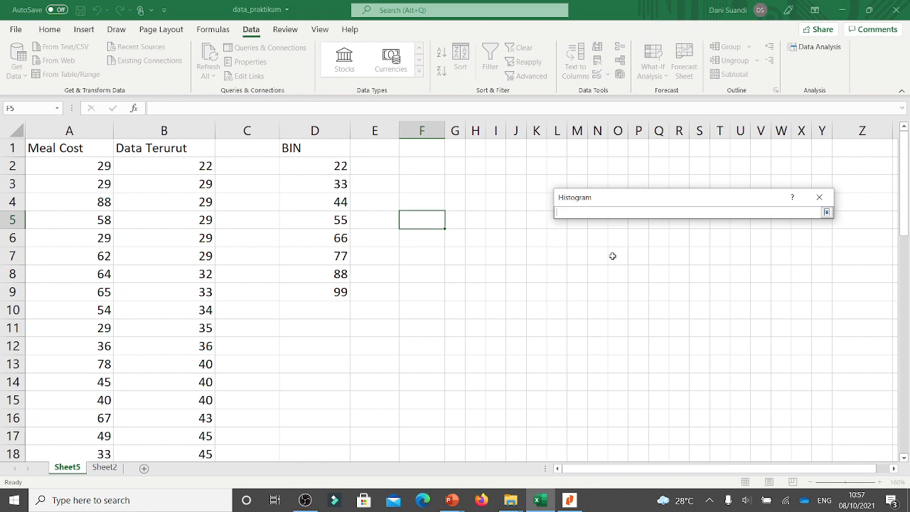
{"action": "left_click", "coordinate": [429, 165]}
{"action": "left_click", "coordinate": [826, 212]}
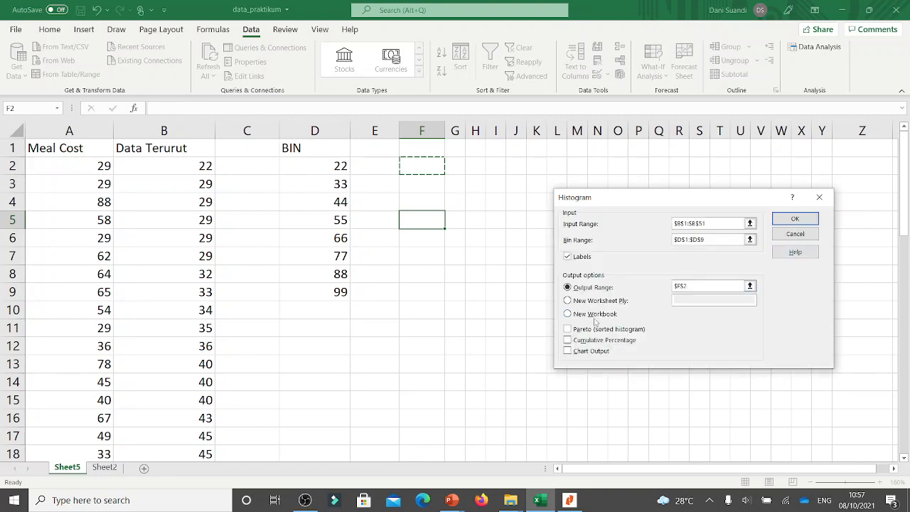
{"action": "left_click", "coordinate": [800, 217]}
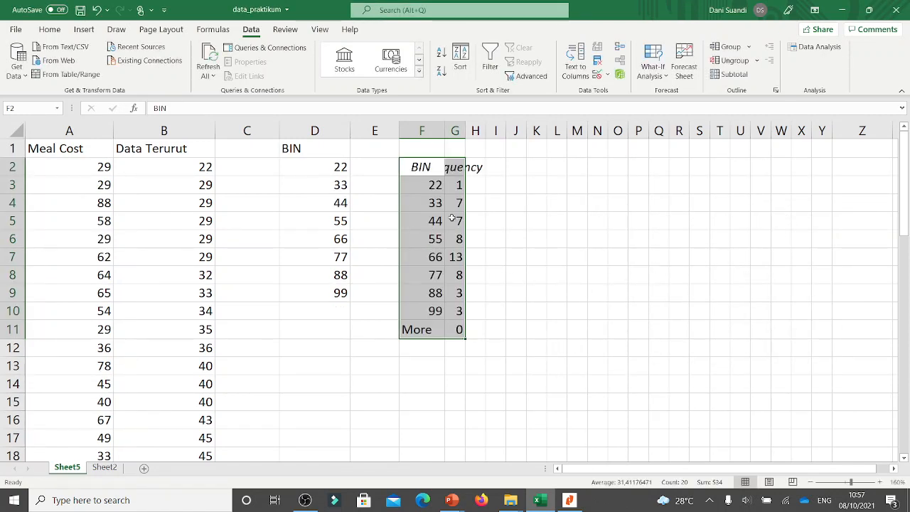
Widen column G so that the Frequency heading of the output table fits completely.
{"action": "left_click_drag", "start_coordinate": [445, 131], "coordinate": [497, 131]}
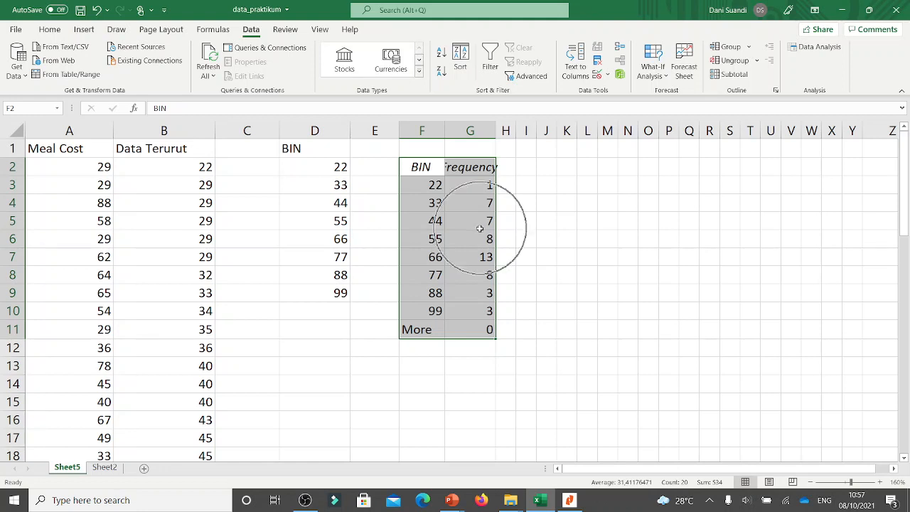
{"action": "left_click_drag", "start_coordinate": [496, 131], "coordinate": [542, 130]}
{"action": "left_click", "coordinate": [495, 220]}
{"action": "left_click", "coordinate": [584, 223]}
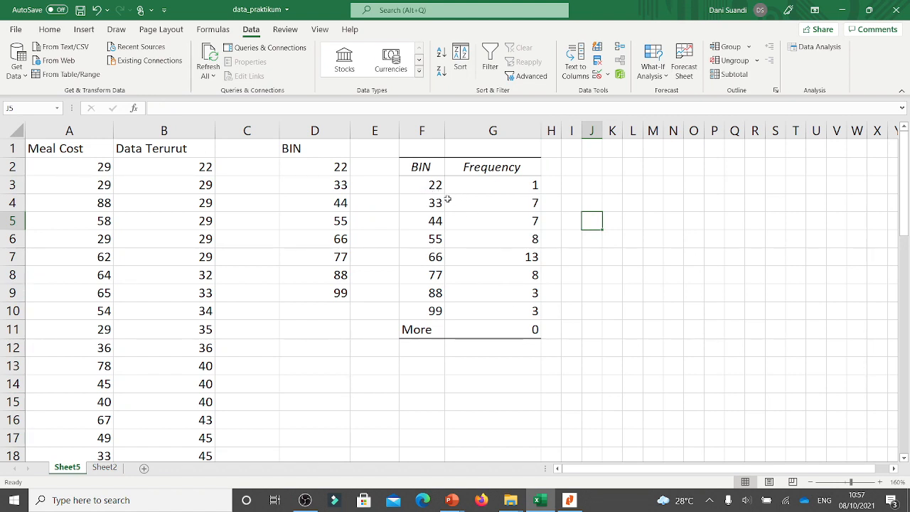
Examine how the BIN values in the output table pair with their frequencies, starting with the 22 and 33 classes.
{"action": "left_click_drag", "start_coordinate": [427, 163], "coordinate": [430, 312]}
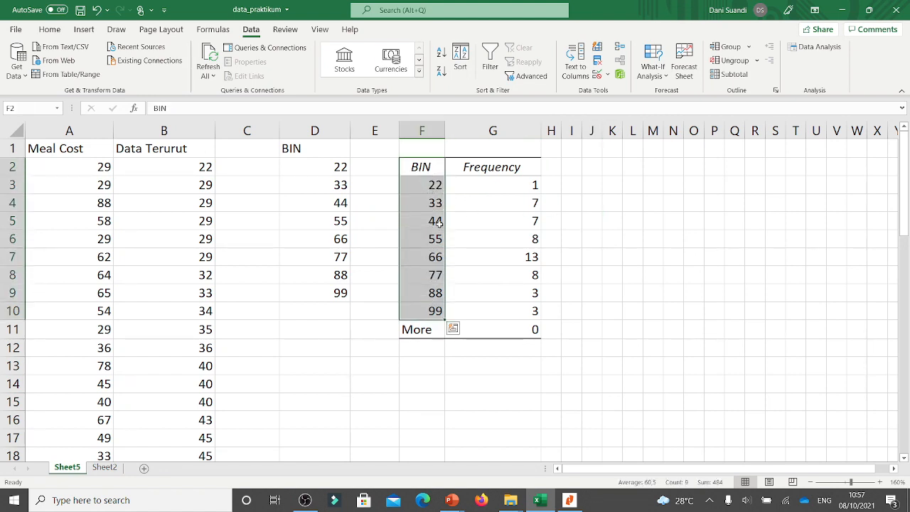
{"action": "left_click", "coordinate": [431, 186]}
{"action": "left_click", "coordinate": [508, 186]}
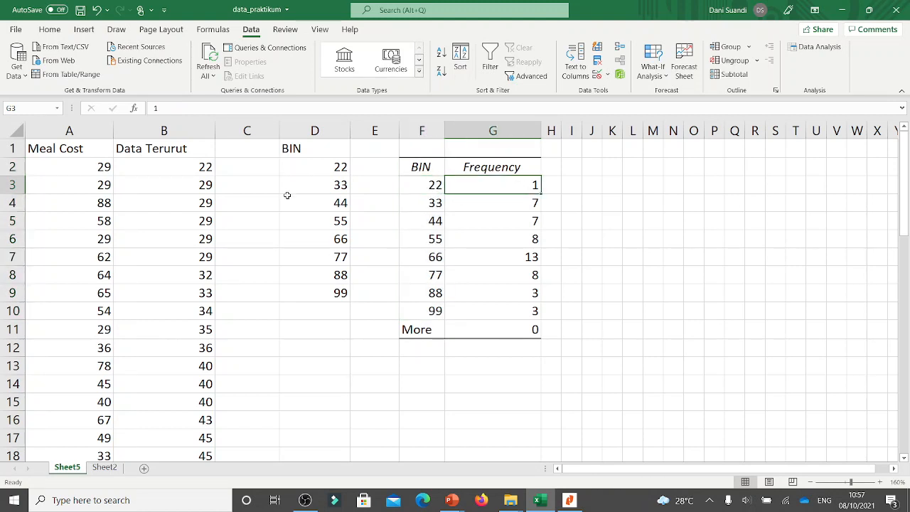
{"action": "left_click", "coordinate": [187, 173]}
{"action": "left_click", "coordinate": [435, 203]}
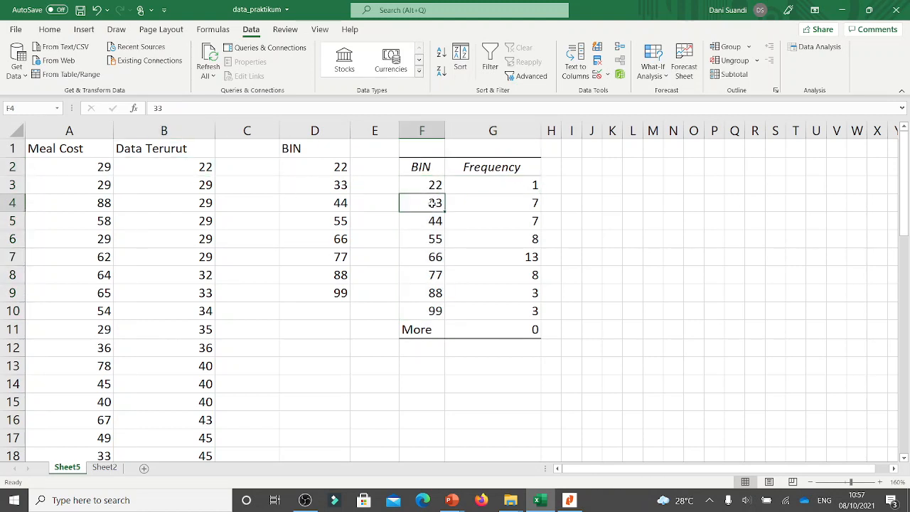
{"action": "left_click", "coordinate": [488, 204]}
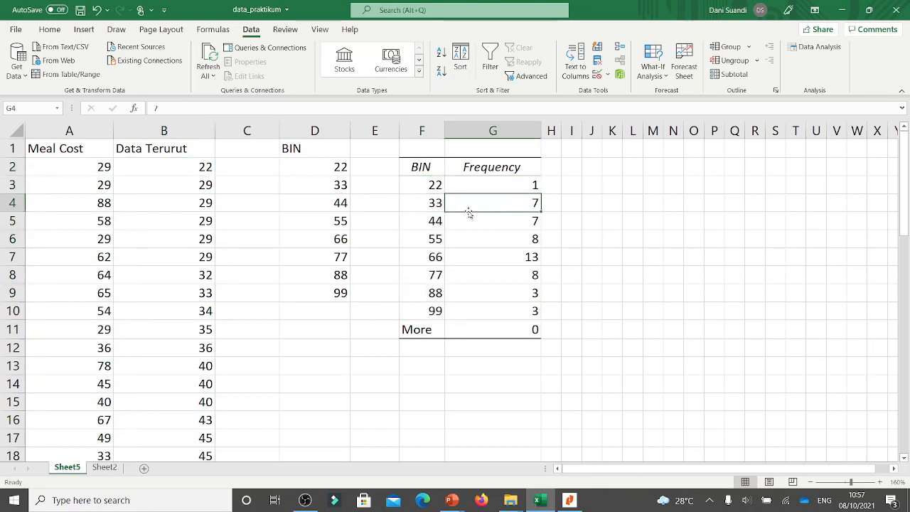
{"action": "left_click", "coordinate": [421, 207]}
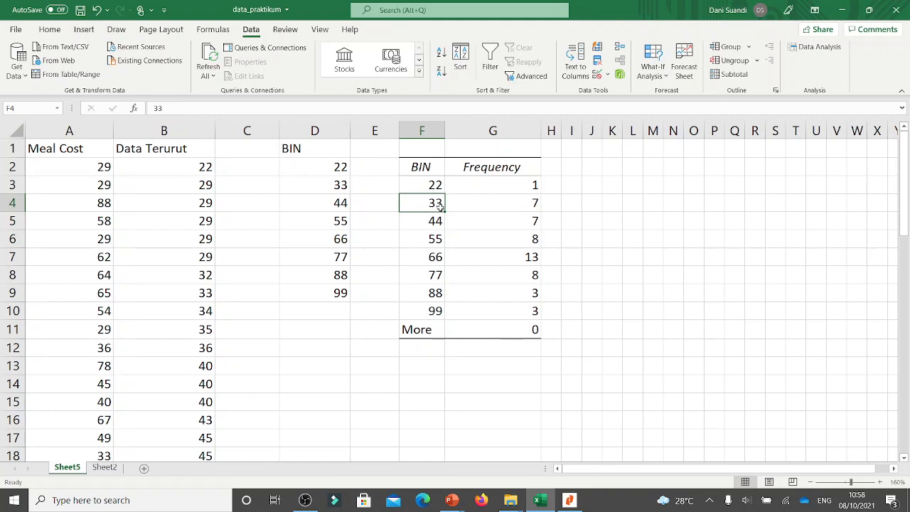
{"action": "left_click", "coordinate": [503, 205]}
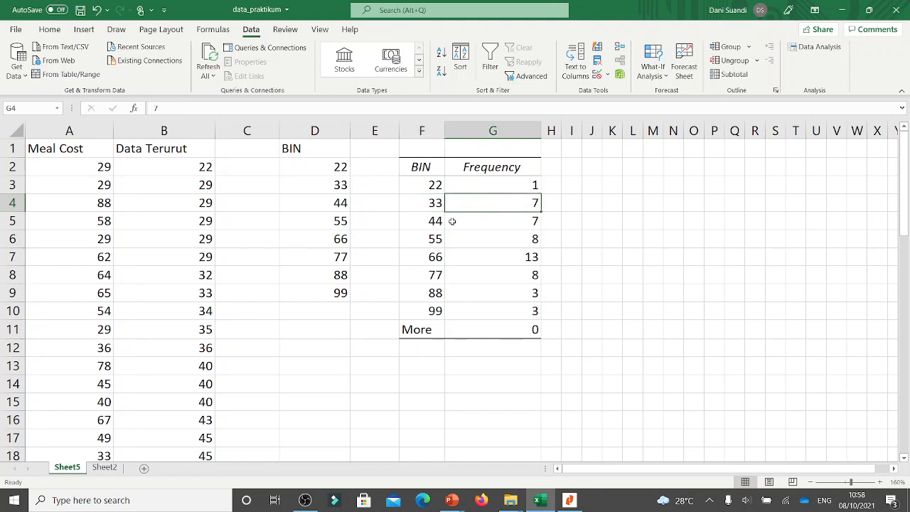
{"action": "left_click", "coordinate": [427, 222]}
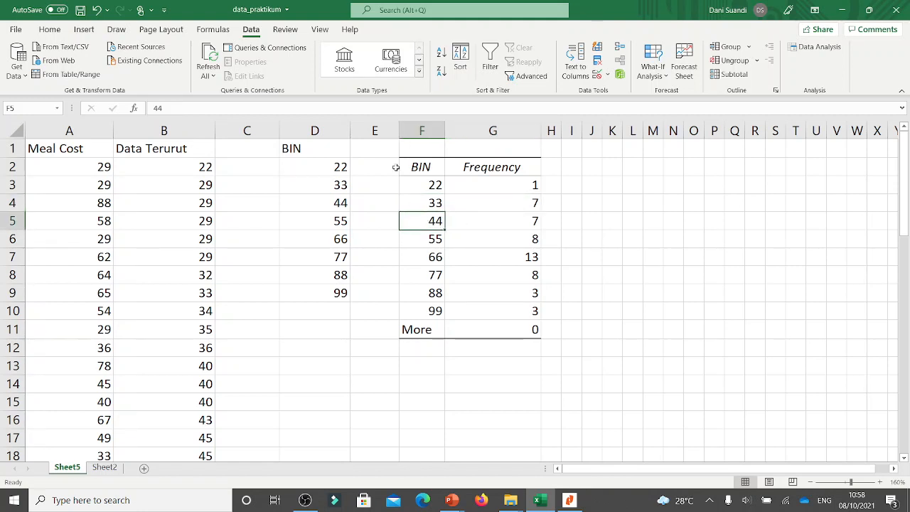
Compare the frequencies of the 22 to 55 classes with the sorted data and the source BIN values in D2:D9.
{"action": "left_click", "coordinate": [434, 185]}
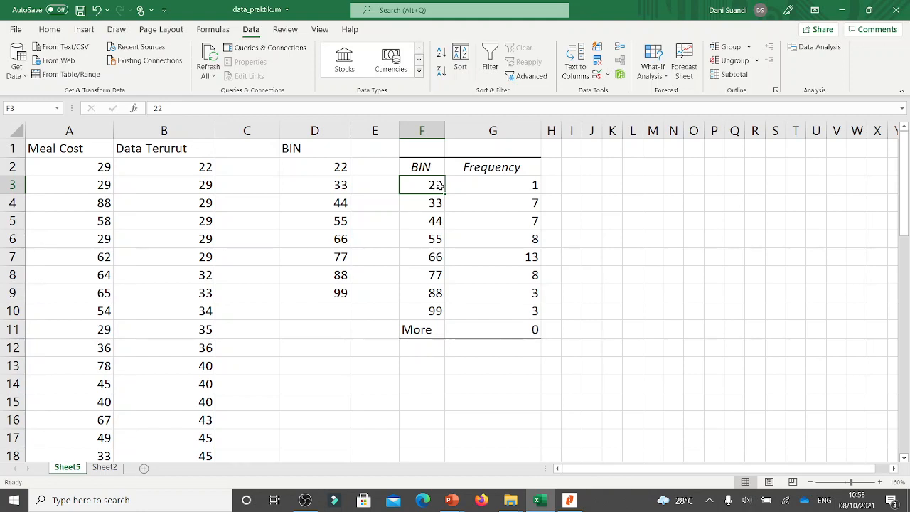
{"action": "left_click", "coordinate": [522, 189]}
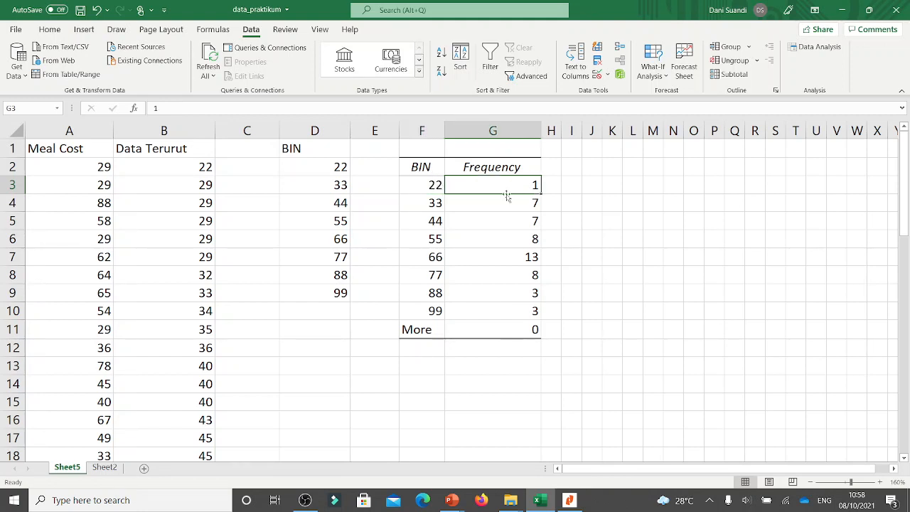
{"action": "left_click", "coordinate": [194, 169]}
{"action": "left_click", "coordinate": [432, 209]}
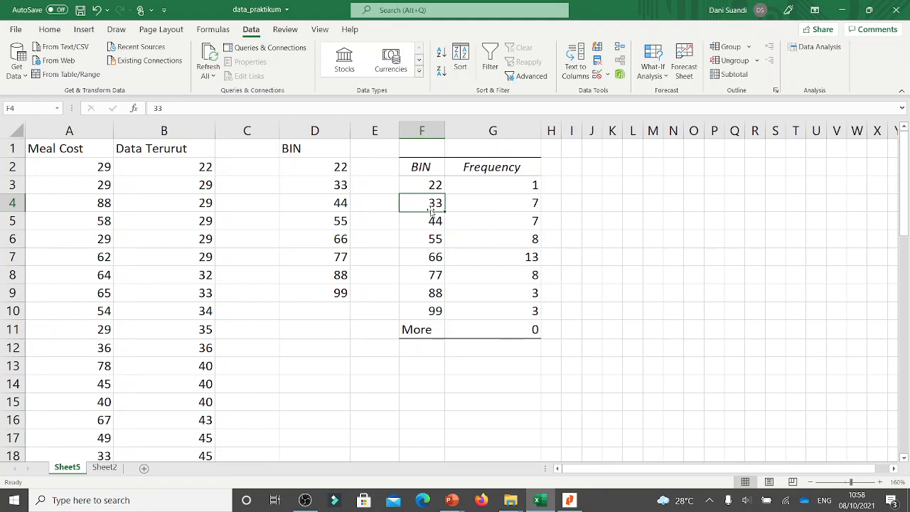
{"action": "left_click", "coordinate": [432, 188]}
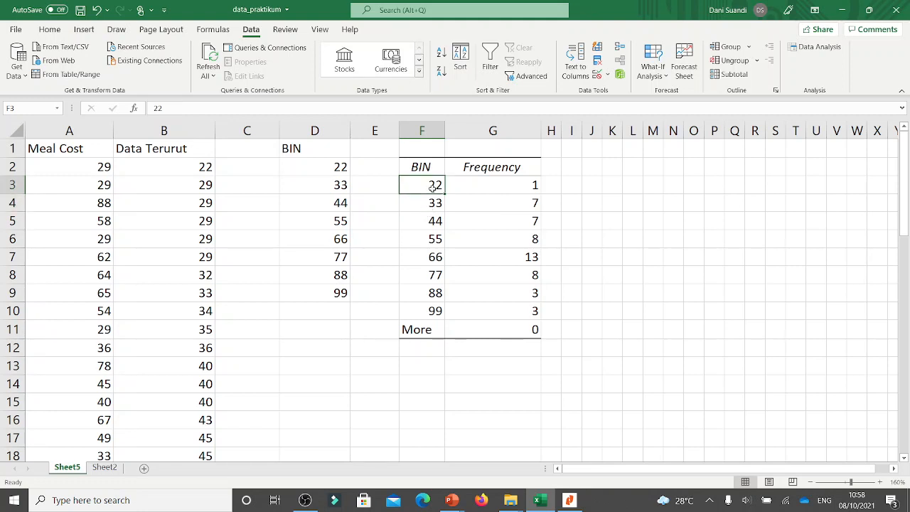
{"action": "left_click", "coordinate": [424, 202]}
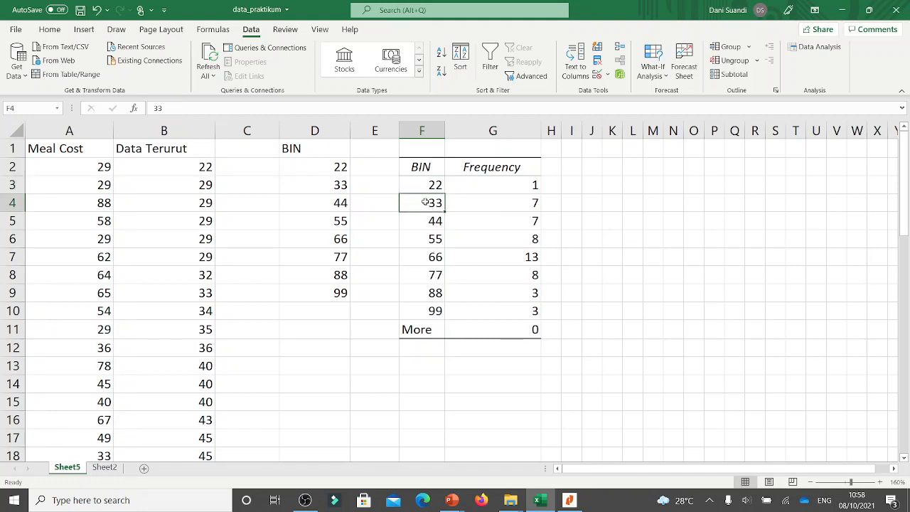
{"action": "left_click", "coordinate": [508, 204]}
{"action": "left_click", "coordinate": [427, 225]}
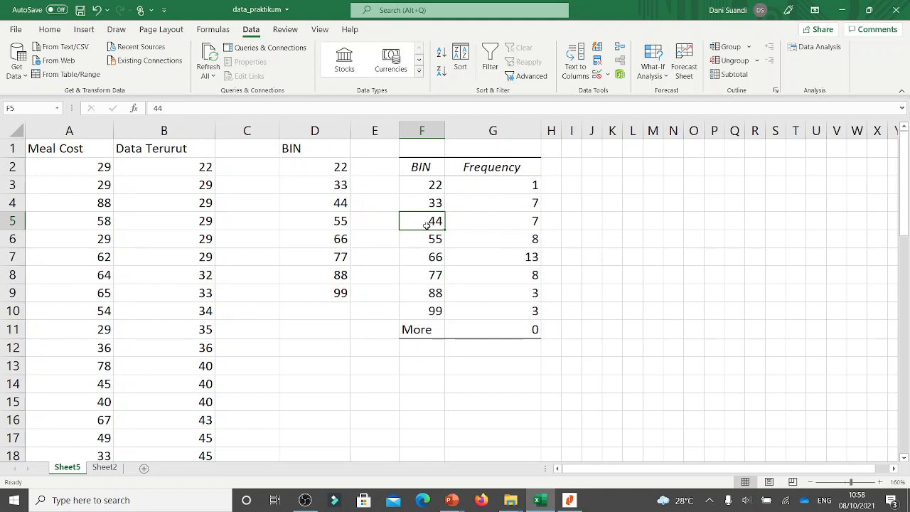
{"action": "left_click", "coordinate": [480, 223]}
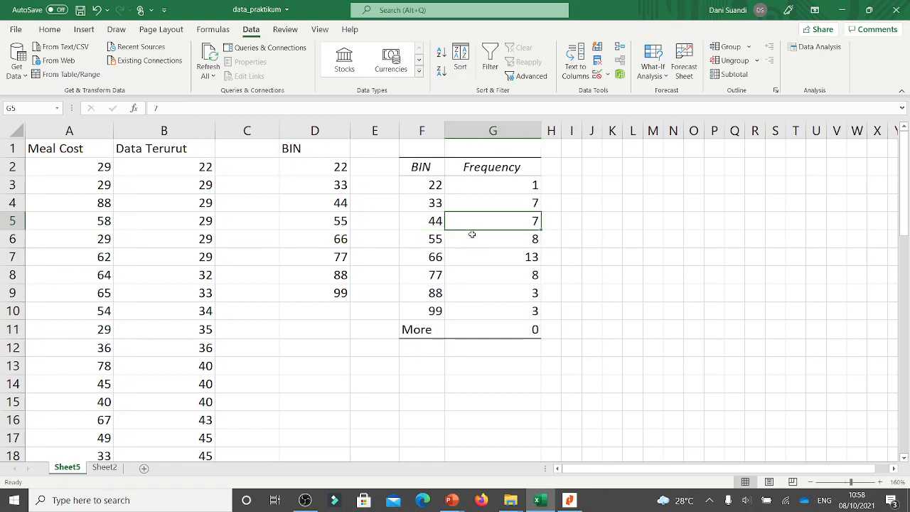
{"action": "left_click", "coordinate": [430, 242]}
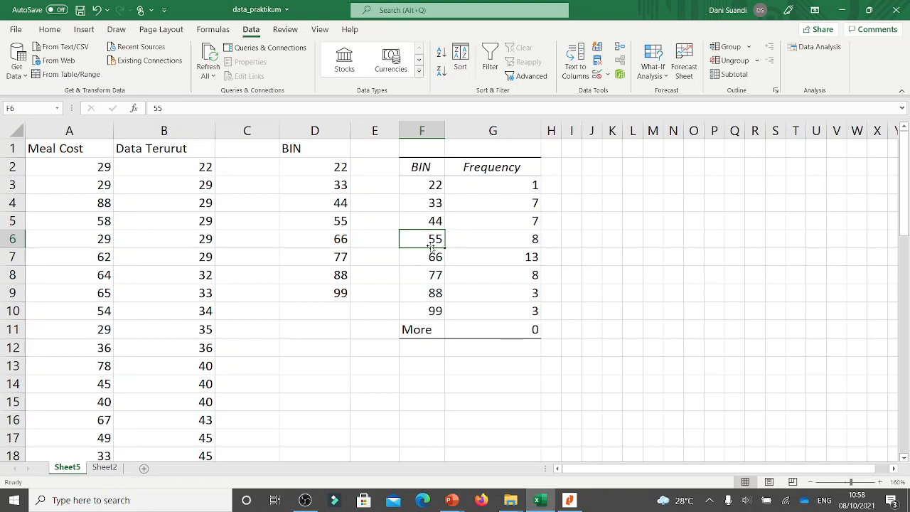
{"action": "left_click_drag", "start_coordinate": [315, 167], "coordinate": [329, 294]}
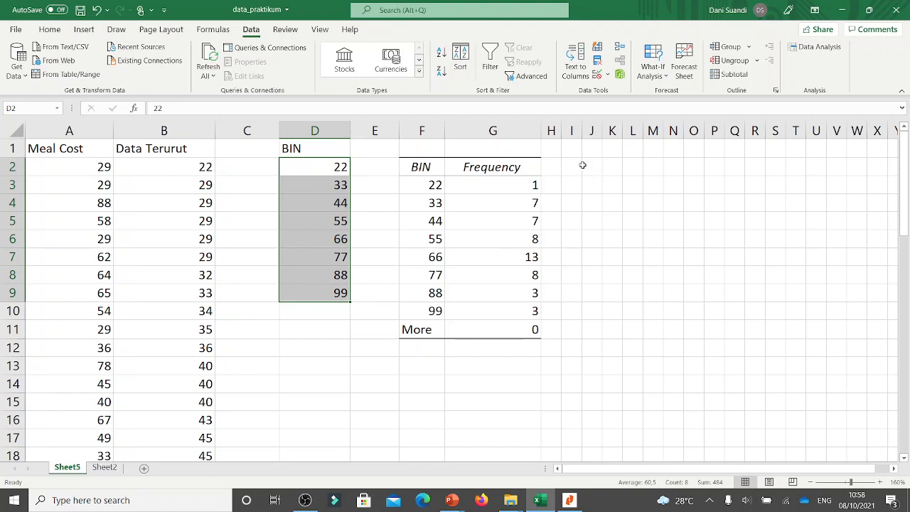
{"action": "left_click_drag", "start_coordinate": [562, 129], "coordinate": [640, 129]}
{"action": "double_click", "coordinate": [602, 149]}
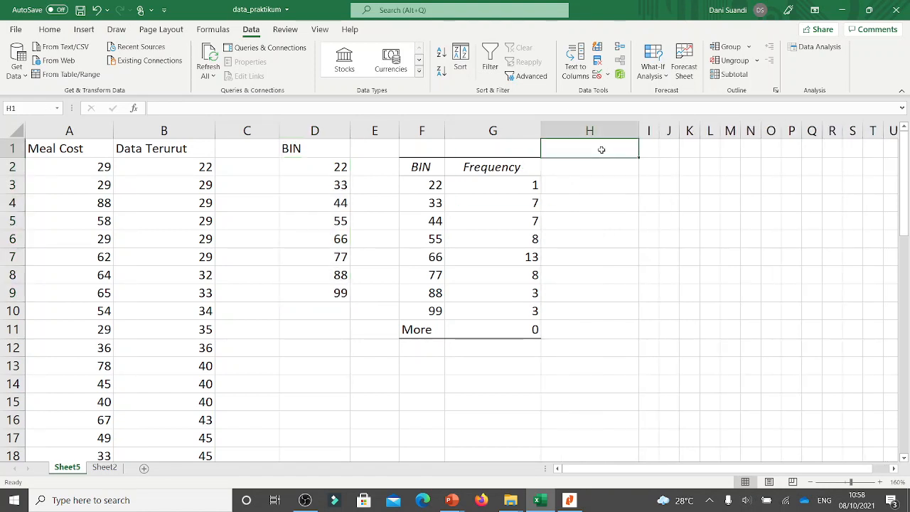
{"action": "type", "text": "BIN"}
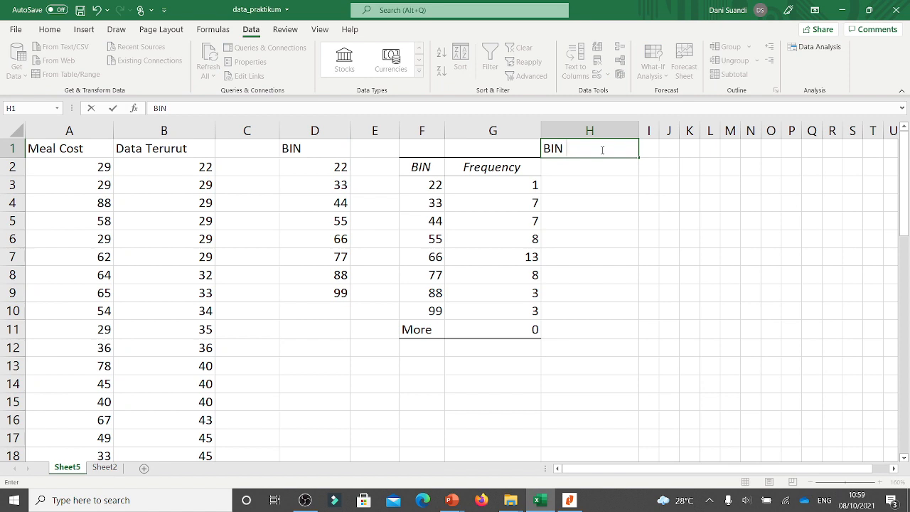
{"action": "type", "text": " 2"}
{"action": "key", "text": "Return"}
{"action": "left_click", "coordinate": [601, 149]}
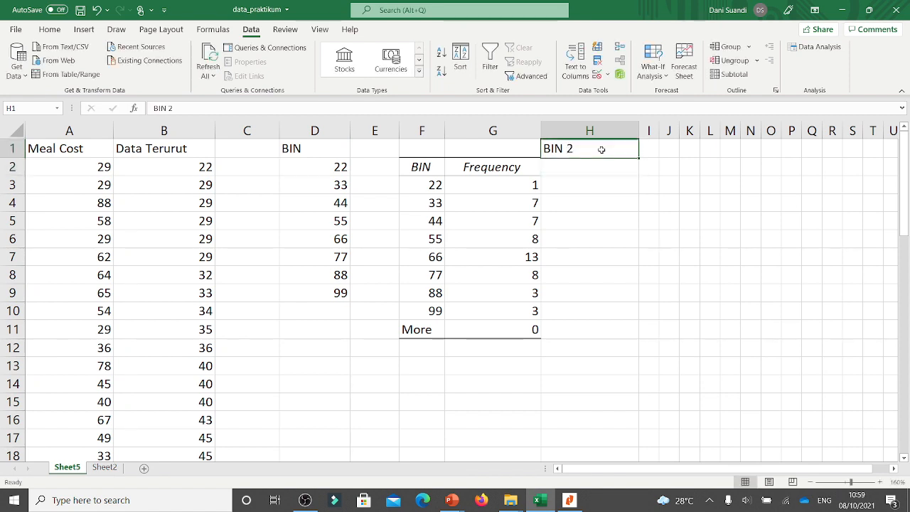
{"action": "key", "text": "Delete"}
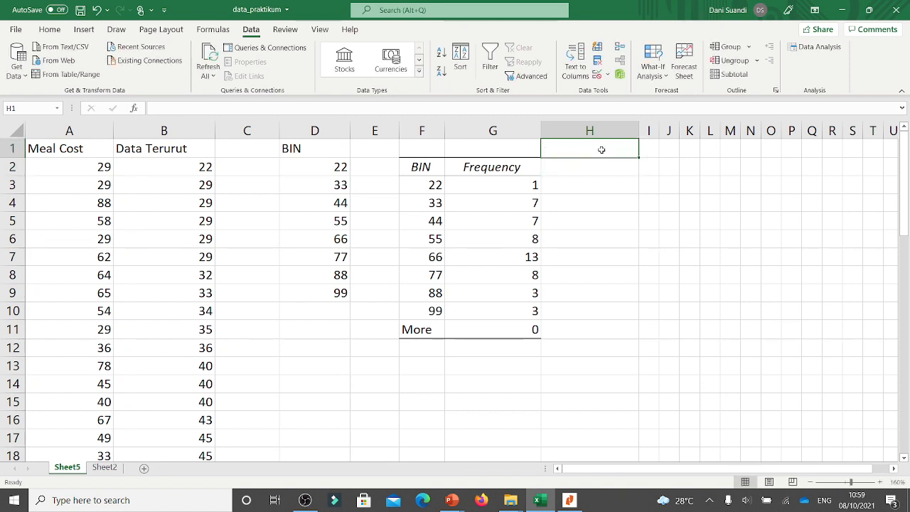
{"action": "left_click_drag", "start_coordinate": [649, 131], "coordinate": [669, 130]}
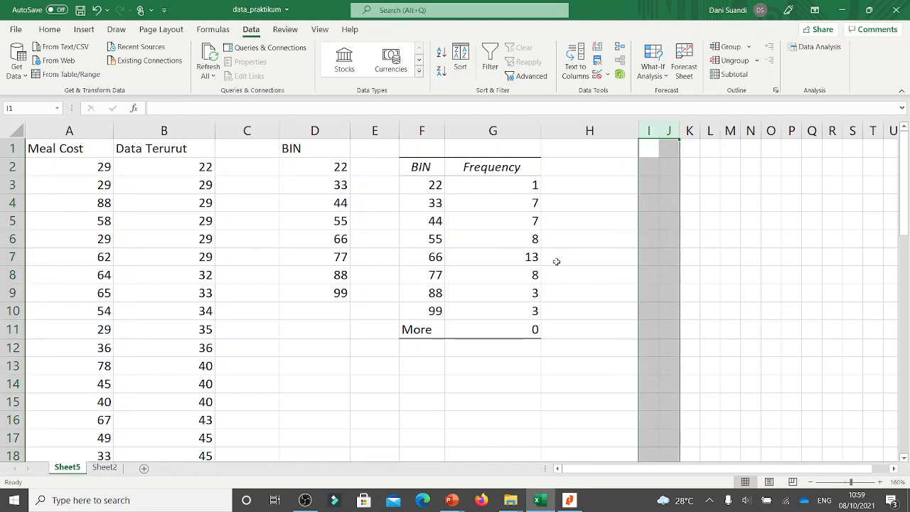
Enter a second BIN heading in D13 with the starting bin values 19, 29 and 39 in D14:D16.
{"action": "left_click", "coordinate": [326, 370]}
{"action": "scroll", "coordinate": [490, 355], "scroll_direction": "down", "scroll_amount": 1}
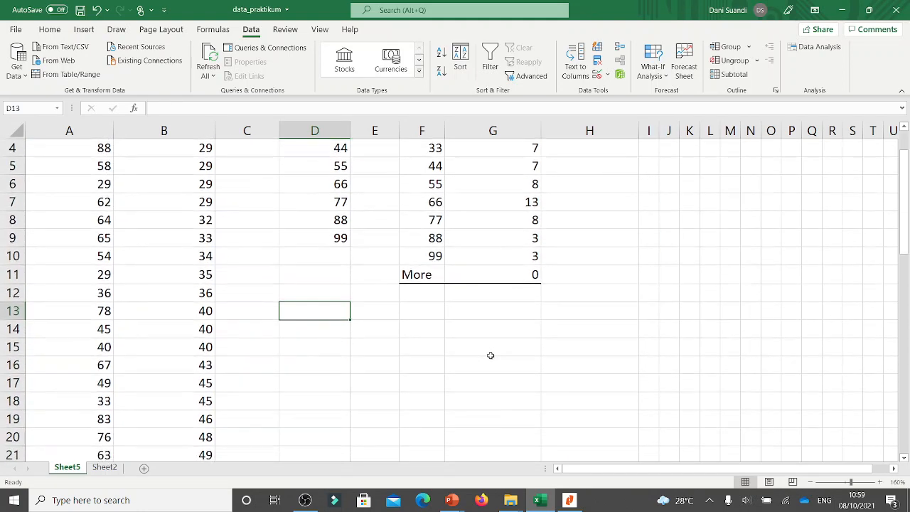
{"action": "type", "text": "BIN"}
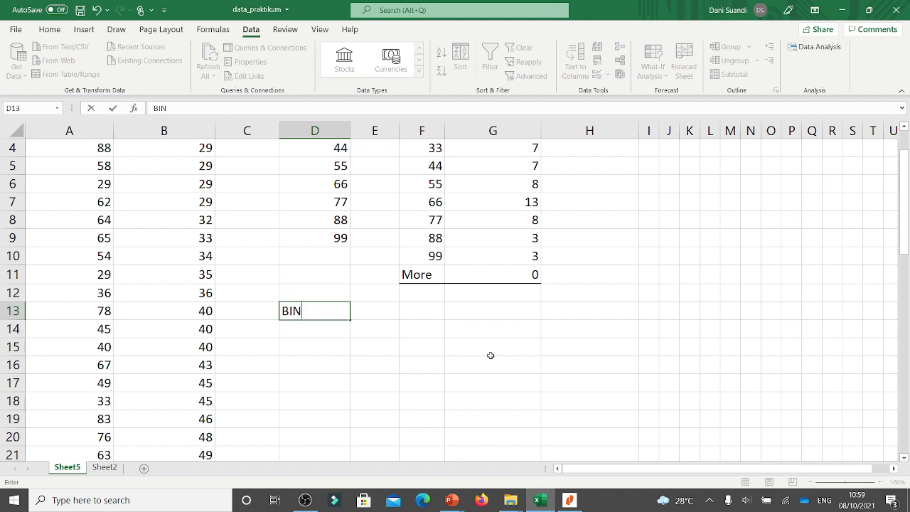
{"action": "key", "text": "Return"}
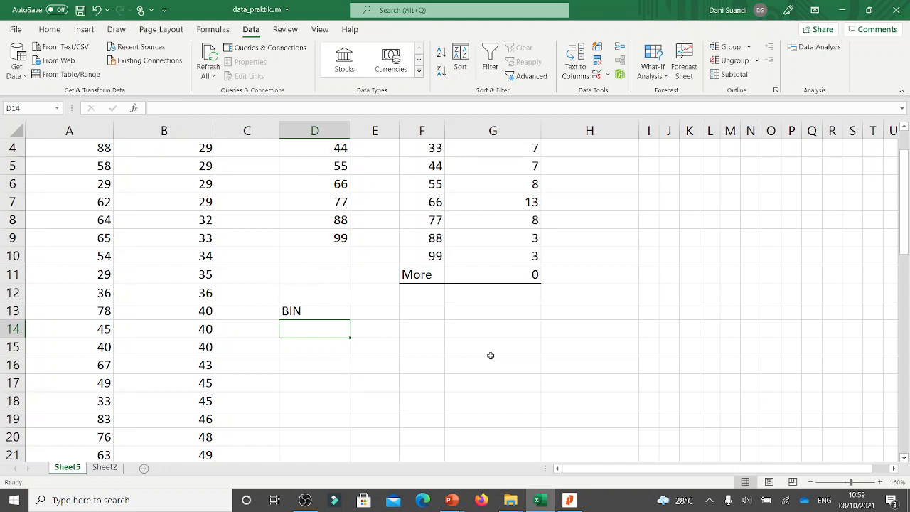
{"action": "type", "text": "19"}
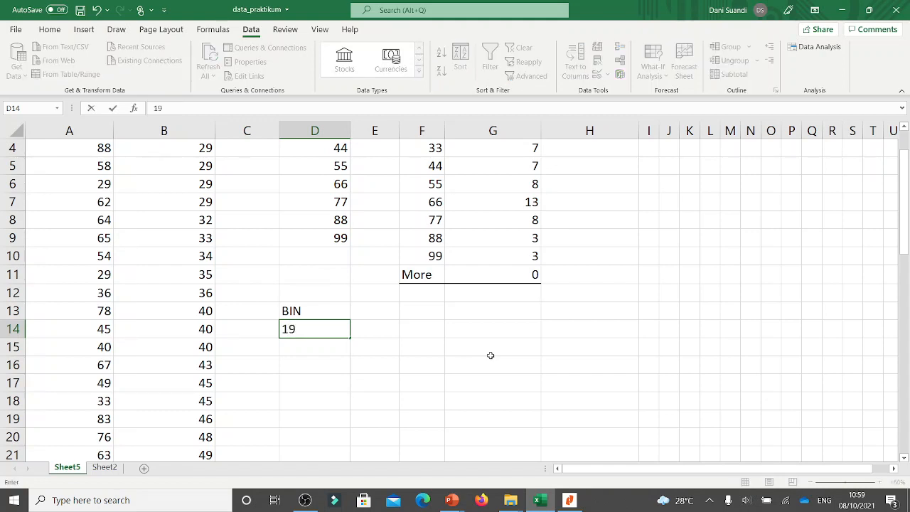
{"action": "key", "text": "Return"}
{"action": "type", "text": "29"}
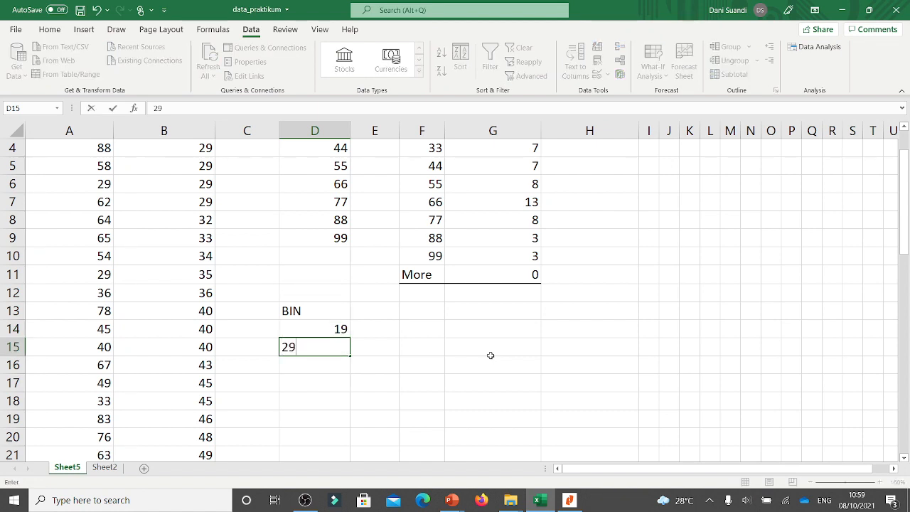
{"action": "key", "text": "Return"}
{"action": "type", "text": "39"}
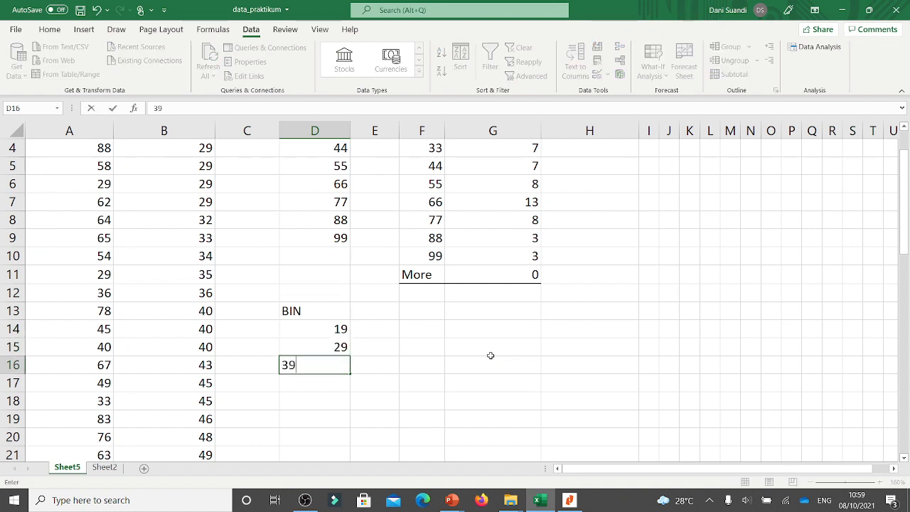
{"action": "key", "text": "Return"}
Extend the second bin series down to D22, continuing in steps of 10 up to 99.
{"action": "left_click_drag", "start_coordinate": [324, 332], "coordinate": [337, 279]}
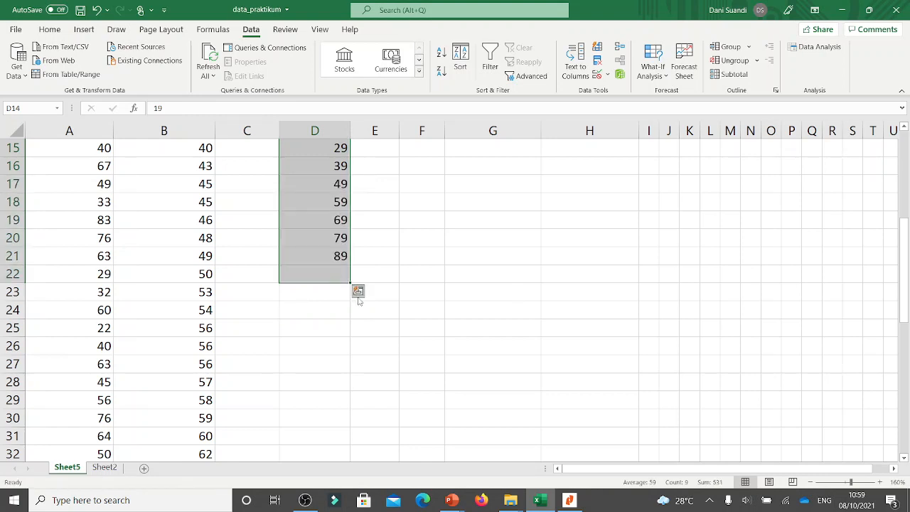
{"action": "scroll", "coordinate": [337, 273], "scroll_direction": "up", "scroll_amount": 2}
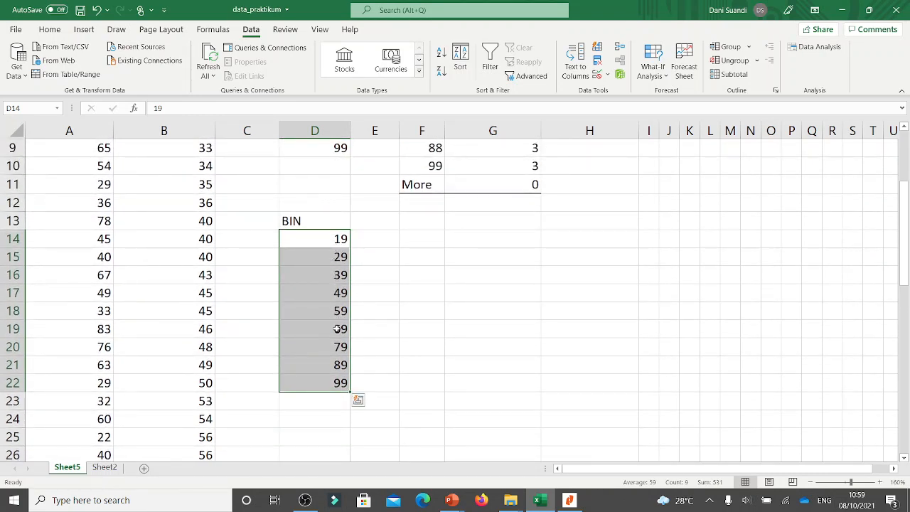
{"action": "scroll", "coordinate": [337, 383], "scroll_direction": "up", "scroll_amount": 3}
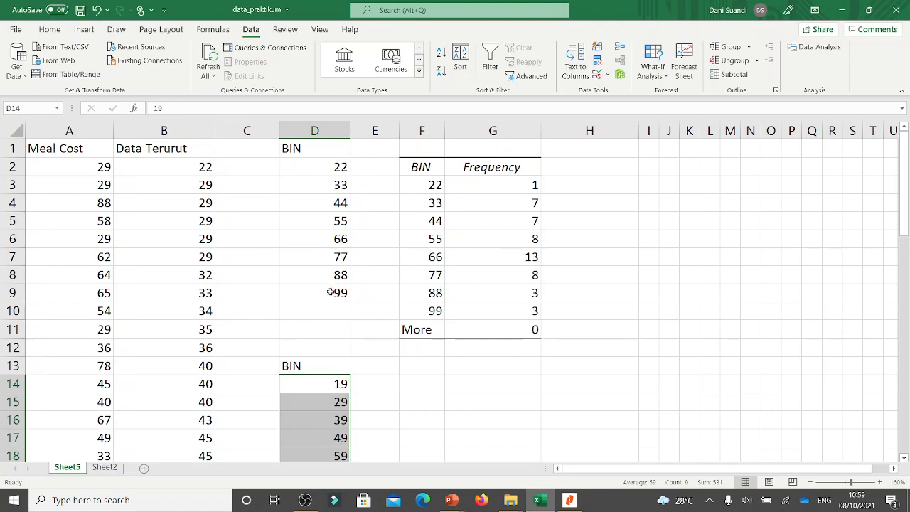
{"action": "scroll", "coordinate": [334, 291], "scroll_direction": "down", "scroll_amount": 2}
{"action": "left_click", "coordinate": [377, 306]}
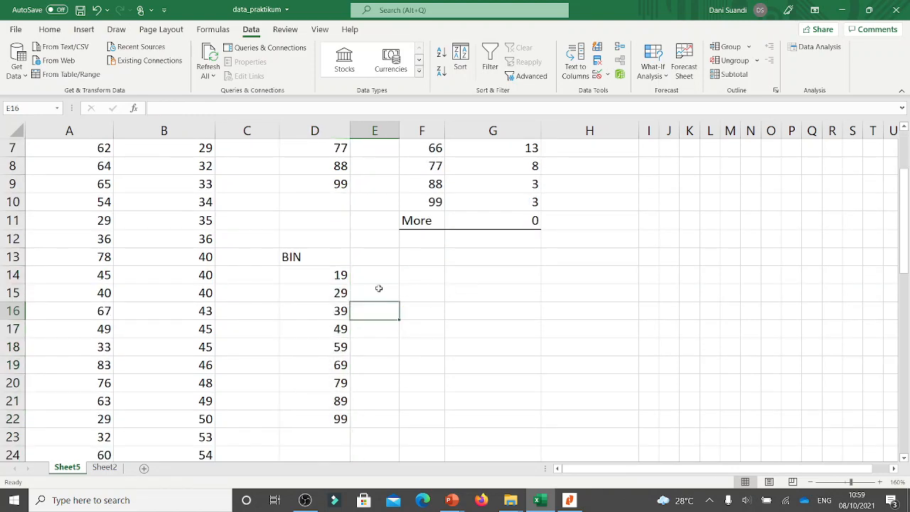
Compare the second BIN list in D13:D22 with the first BIN list and its frequency table.
{"action": "scroll", "coordinate": [372, 287], "scroll_direction": "up", "scroll_amount": 2}
{"action": "scroll", "coordinate": [370, 288], "scroll_direction": "down", "scroll_amount": 2}
{"action": "left_click", "coordinate": [313, 263]}
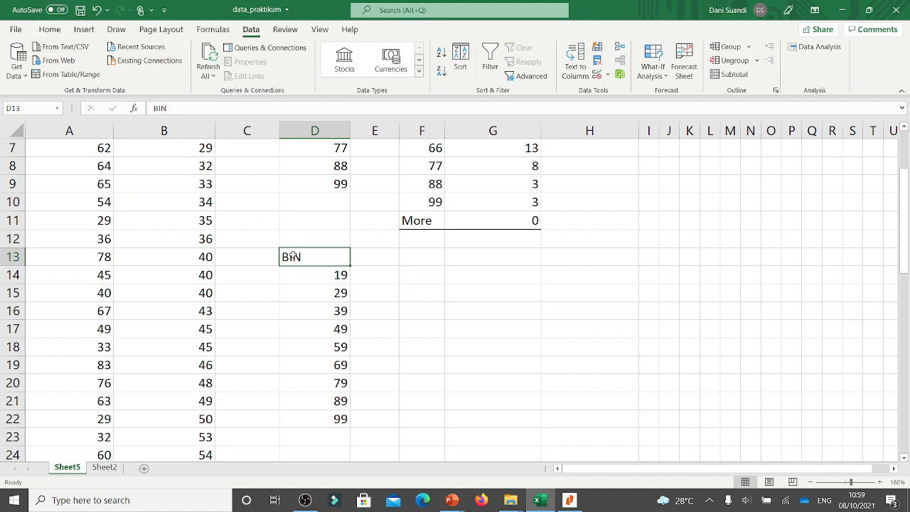
{"action": "left_click", "coordinate": [314, 275]}
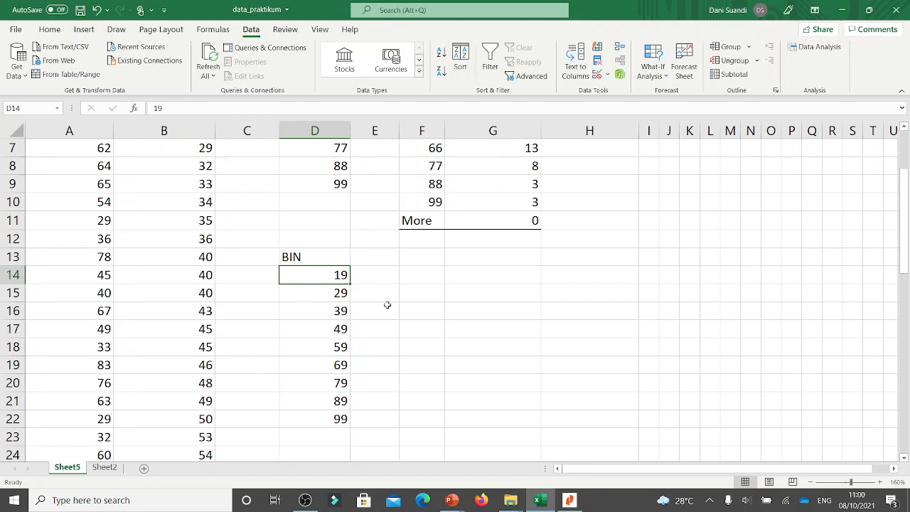
{"action": "left_click", "coordinate": [314, 257]}
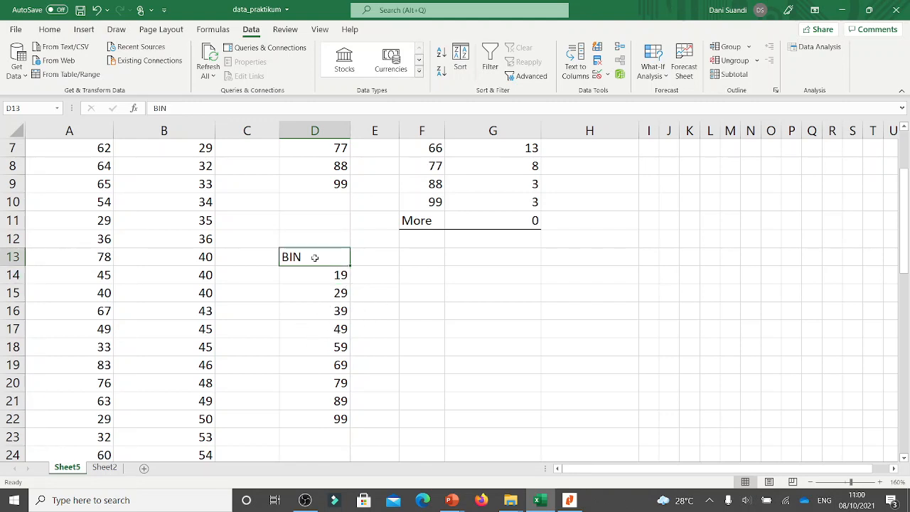
{"action": "scroll", "coordinate": [386, 297], "scroll_direction": "up", "scroll_amount": 2}
{"action": "scroll", "coordinate": [386, 296], "scroll_direction": "down", "scroll_amount": 1}
{"action": "scroll", "coordinate": [386, 296], "scroll_direction": "up", "scroll_amount": 1}
{"action": "scroll", "coordinate": [318, 309], "scroll_direction": "down", "scroll_amount": 2}
Start a new Histogram analysis with the sorted data in B1:B51 as the input range.
{"action": "left_click", "coordinate": [817, 47]}
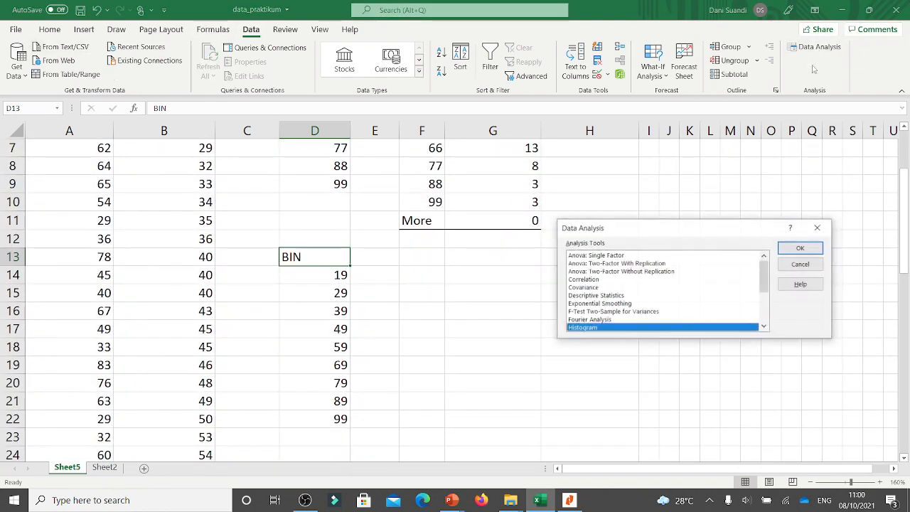
{"action": "left_click", "coordinate": [800, 249]}
{"action": "left_click", "coordinate": [750, 224]}
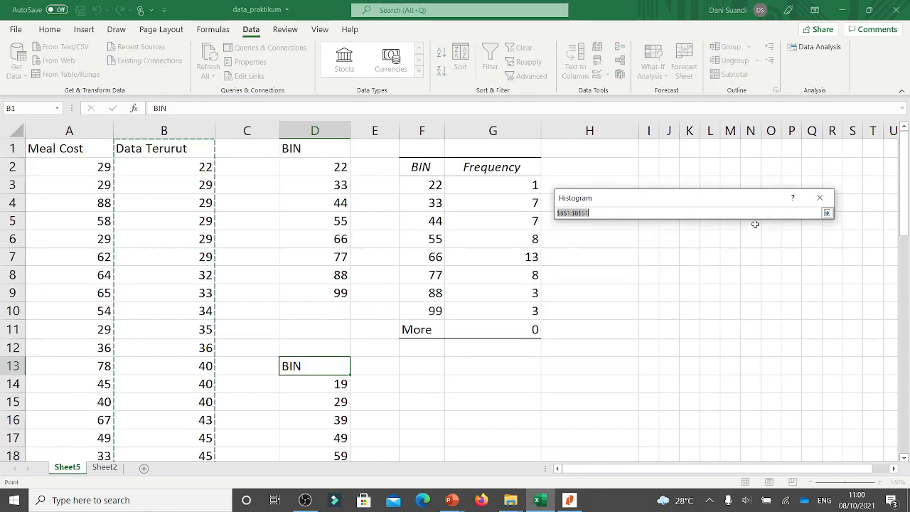
{"action": "left_click_drag", "start_coordinate": [169, 148], "coordinate": [182, 418]}
{"action": "left_click", "coordinate": [827, 212]}
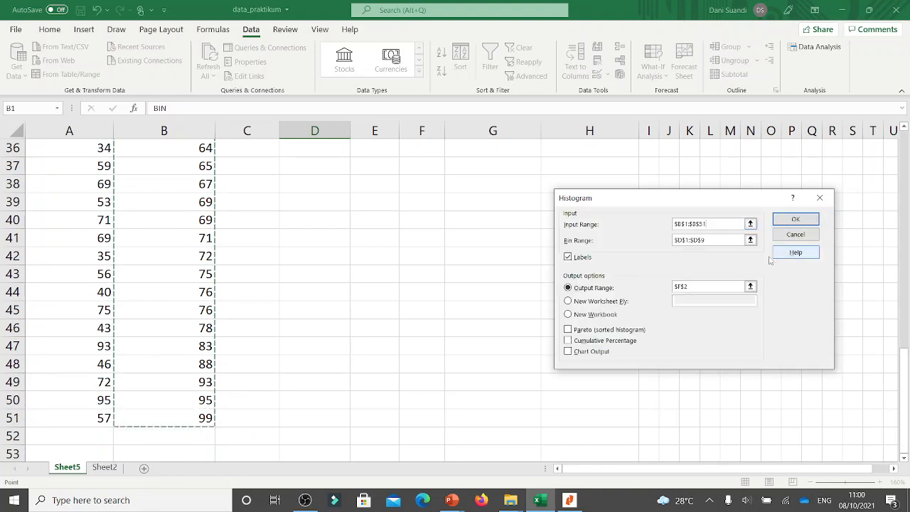
Set the histogram's bin range to the second BIN list, D13:D22, including its heading.
{"action": "scroll", "coordinate": [481, 243], "scroll_direction": "up", "scroll_amount": 1}
{"action": "scroll", "coordinate": [482, 243], "scroll_direction": "up", "scroll_amount": 7}
{"action": "scroll", "coordinate": [396, 218], "scroll_direction": "up", "scroll_amount": 3}
{"action": "scroll", "coordinate": [397, 217], "scroll_direction": "up", "scroll_amount": 1}
{"action": "scroll", "coordinate": [392, 234], "scroll_direction": "down", "scroll_amount": 4}
{"action": "scroll", "coordinate": [398, 244], "scroll_direction": "up", "scroll_amount": 1}
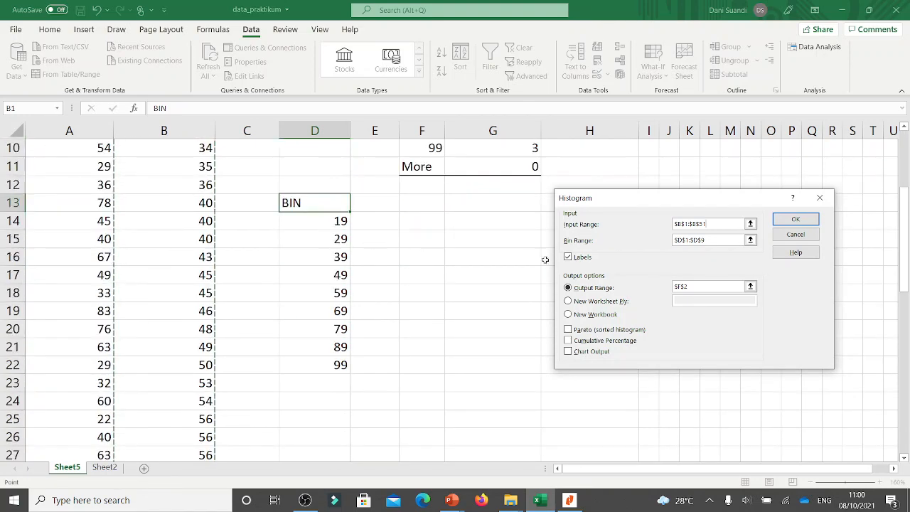
{"action": "left_click", "coordinate": [750, 239]}
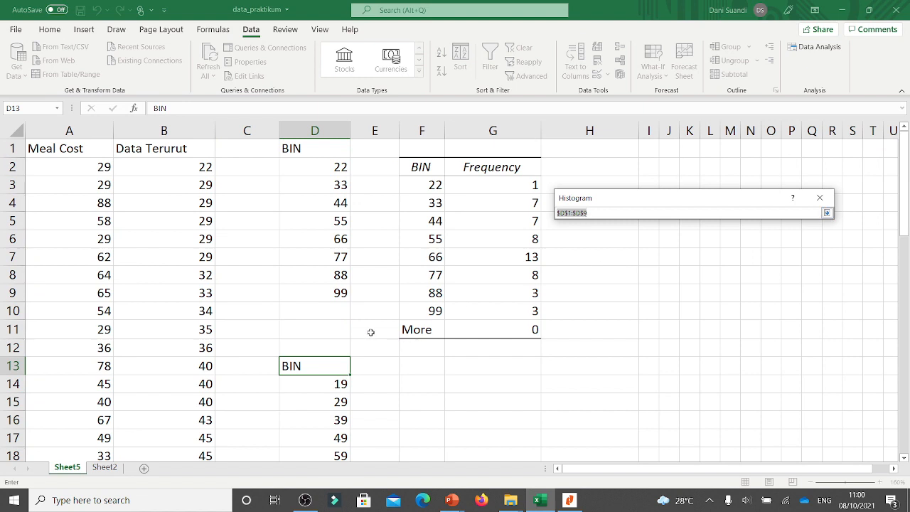
{"action": "scroll", "coordinate": [369, 332], "scroll_direction": "down", "scroll_amount": 2}
{"action": "left_click_drag", "start_coordinate": [321, 261], "coordinate": [327, 413]}
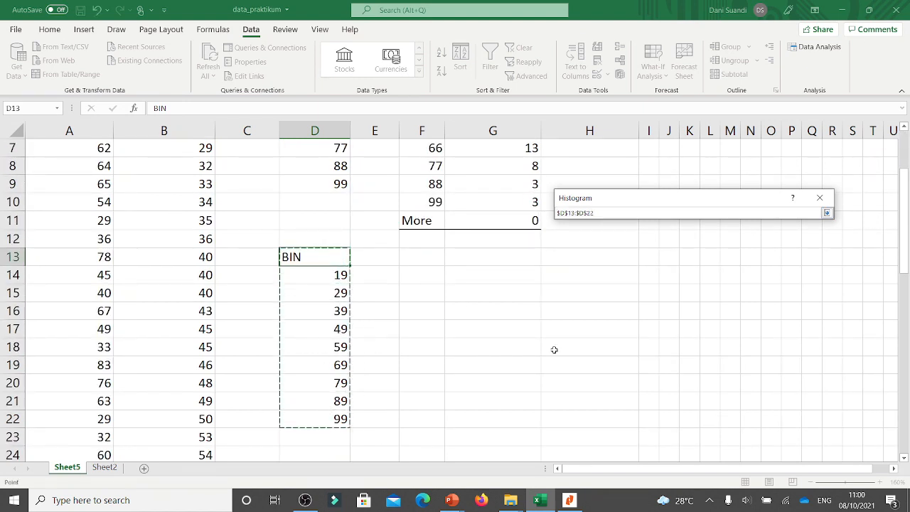
{"action": "left_click", "coordinate": [826, 213]}
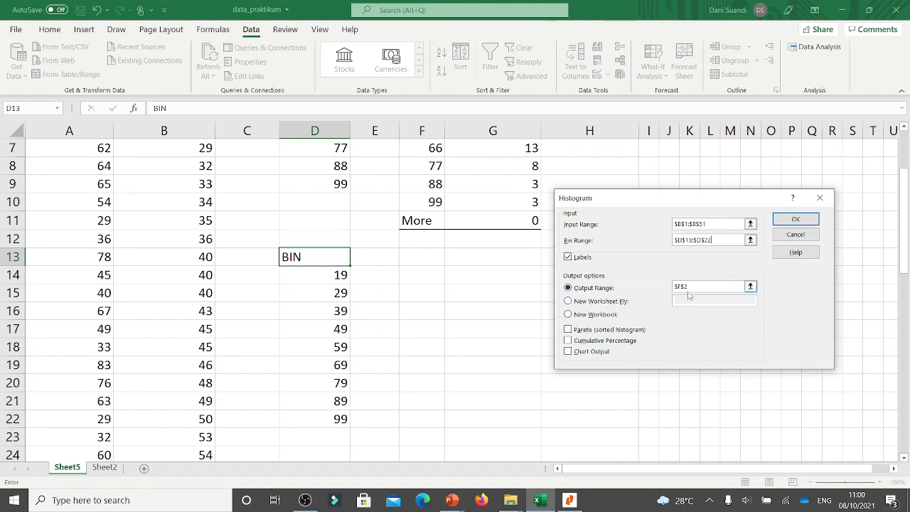
Set the histogram's output range to F13 and generate the second frequency table.
{"action": "left_click", "coordinate": [751, 287]}
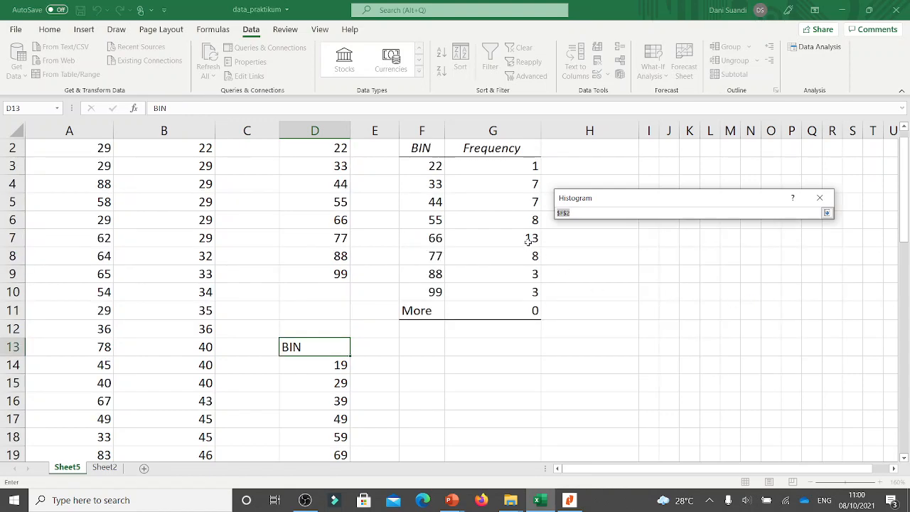
{"action": "scroll", "coordinate": [481, 217], "scroll_direction": "down", "scroll_amount": 2}
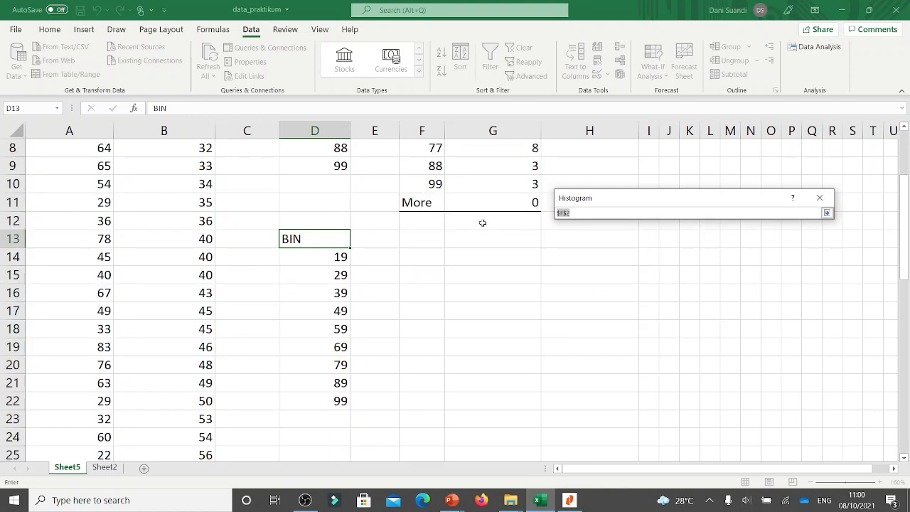
{"action": "left_click", "coordinate": [422, 240]}
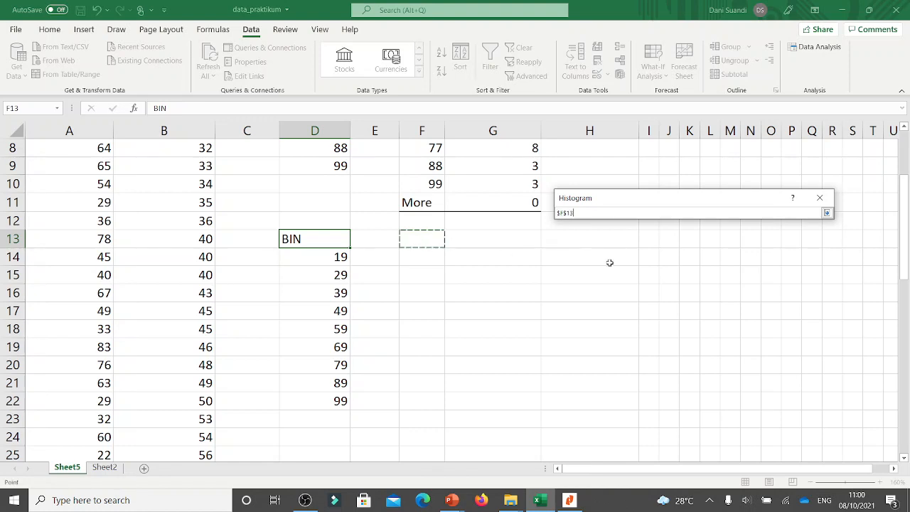
{"action": "left_click", "coordinate": [828, 214]}
{"action": "left_click", "coordinate": [815, 221]}
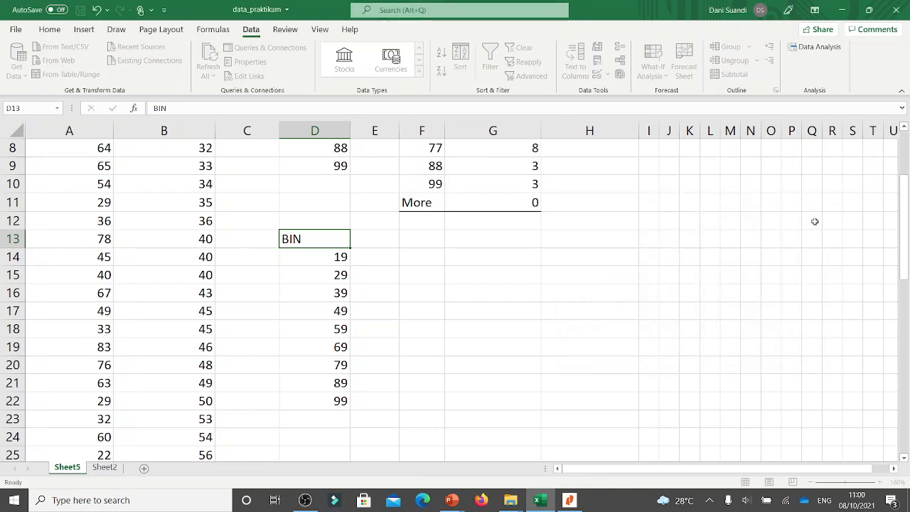
Examine the frequencies of the 19, 29 and 39 classes in the second table against the second BIN list.
{"action": "scroll", "coordinate": [563, 287], "scroll_direction": "up", "scroll_amount": 2}
{"action": "scroll", "coordinate": [565, 290], "scroll_direction": "down", "scroll_amount": 1}
{"action": "scroll", "coordinate": [564, 290], "scroll_direction": "up", "scroll_amount": 1}
{"action": "scroll", "coordinate": [562, 288], "scroll_direction": "down", "scroll_amount": 1}
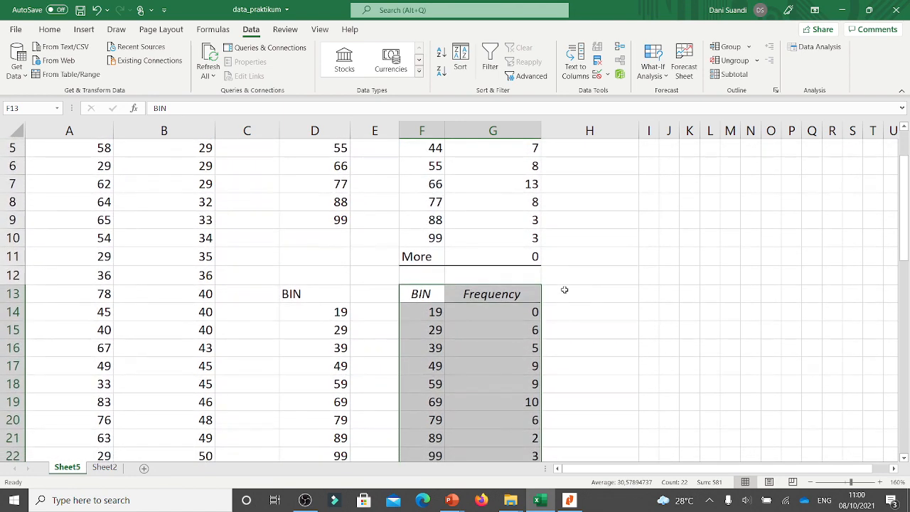
{"action": "left_click", "coordinate": [532, 307]}
{"action": "left_click", "coordinate": [435, 313]}
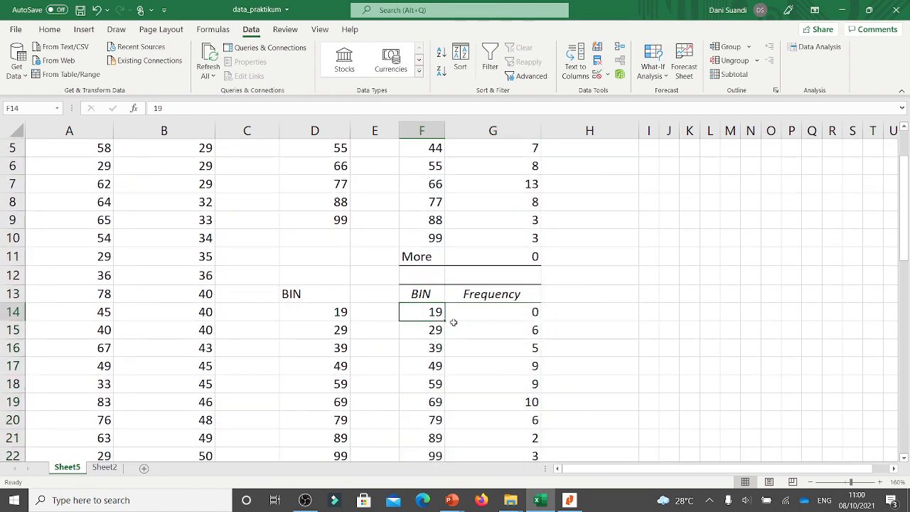
{"action": "left_click_drag", "start_coordinate": [328, 301], "coordinate": [340, 327]}
{"action": "left_click", "coordinate": [412, 313]}
{"action": "left_click", "coordinate": [505, 311]}
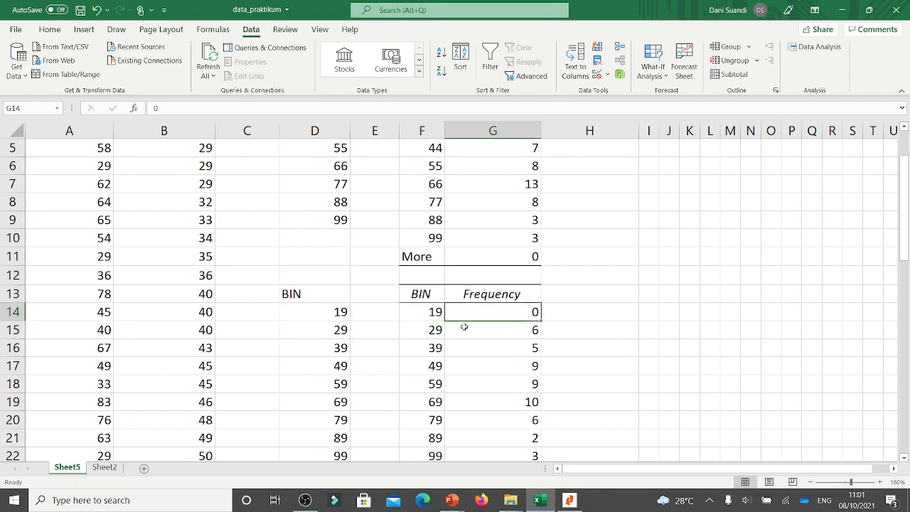
{"action": "left_click", "coordinate": [427, 330]}
{"action": "left_click", "coordinate": [501, 331]}
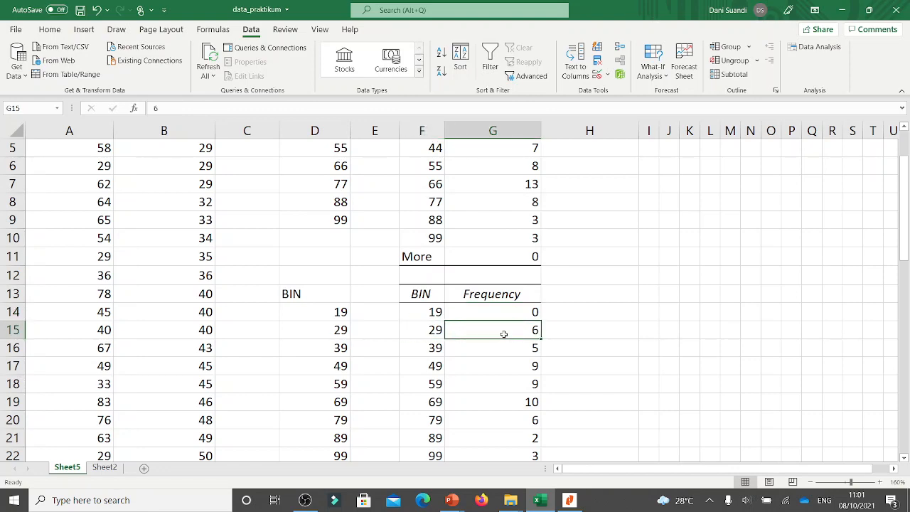
{"action": "left_click", "coordinate": [427, 349]}
{"action": "left_click", "coordinate": [518, 346]}
Check the remaining classes and the More row of the second frequency table, and return to the first table.
{"action": "scroll", "coordinate": [518, 345], "scroll_direction": "down", "scroll_amount": 3}
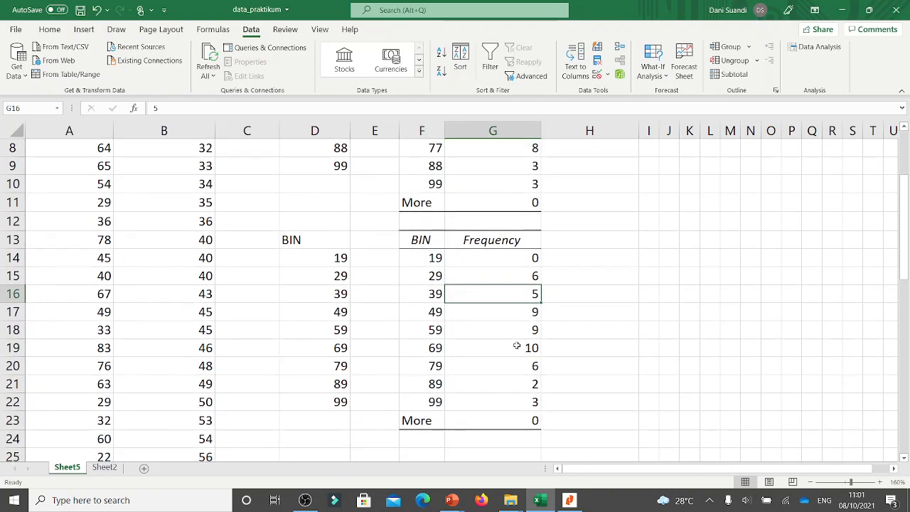
{"action": "left_click", "coordinate": [437, 310]}
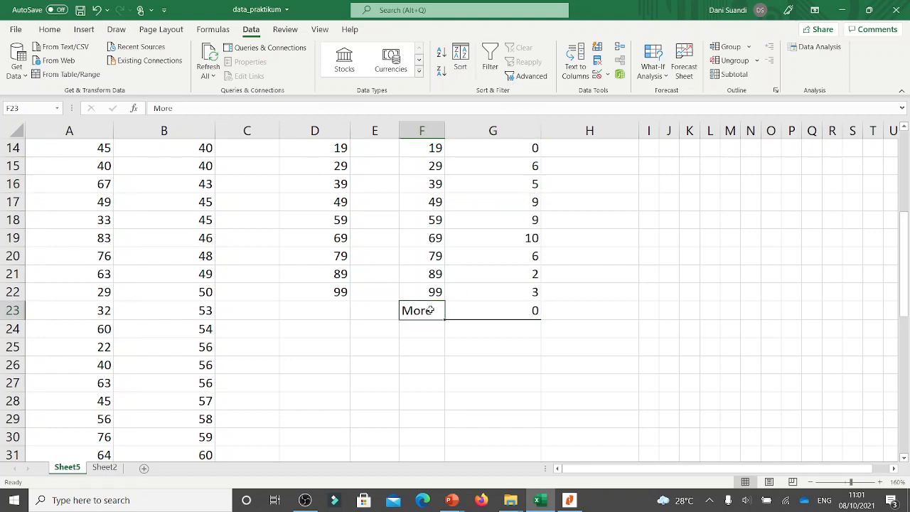
{"action": "left_click", "coordinate": [535, 318]}
{"action": "scroll", "coordinate": [609, 311], "scroll_direction": "up", "scroll_amount": 5}
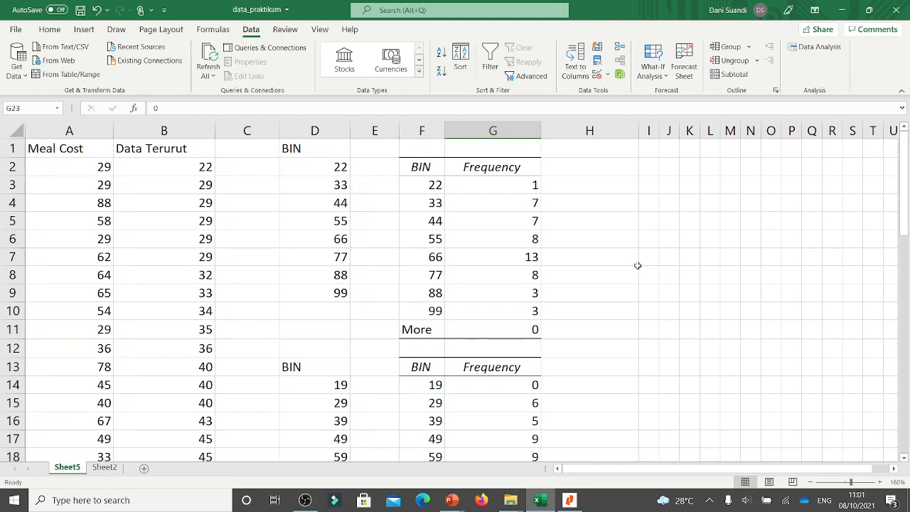
Switch to the PowerPoint slide show and advance from the meal costs example to the closing slide.
{"action": "key", "text": "alt+Tab"}
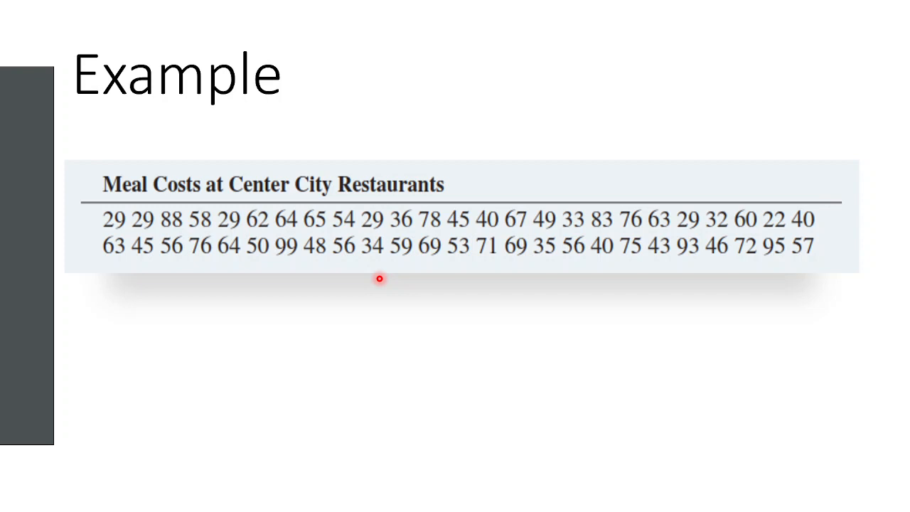
{"action": "key", "text": "Right"}
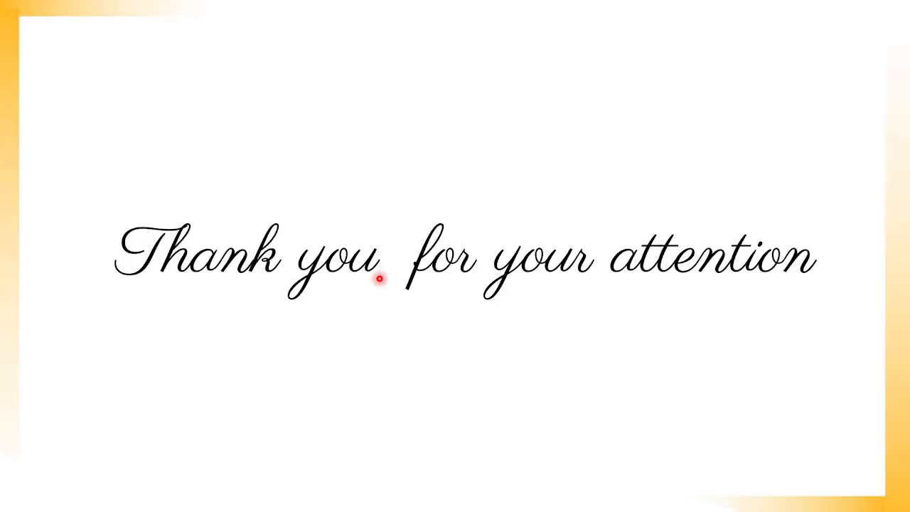